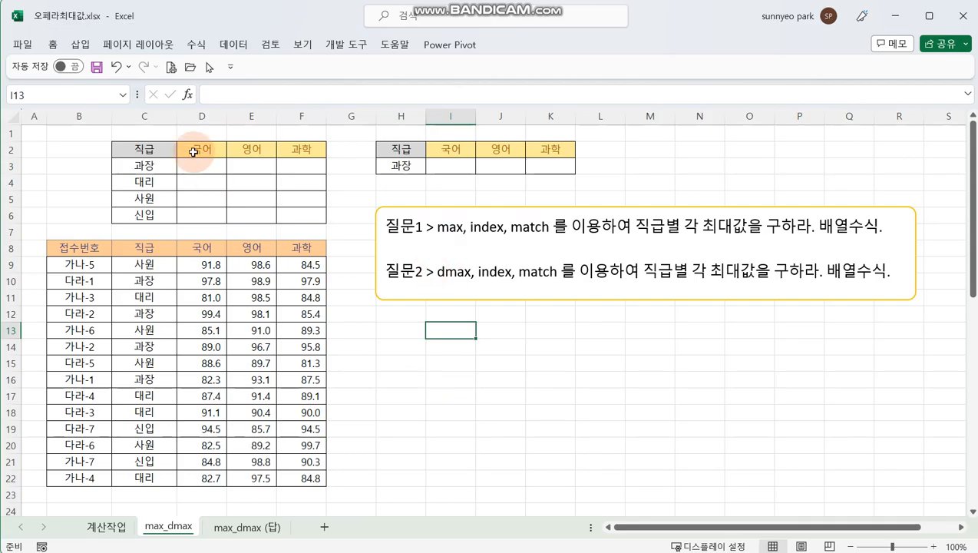
# Examine the empty 직급 result tables and the 국어, 영어 and 과학 score columns of the data table
pyautogui.moveTo(160, 149); pyautogui.dragTo(284, 211)
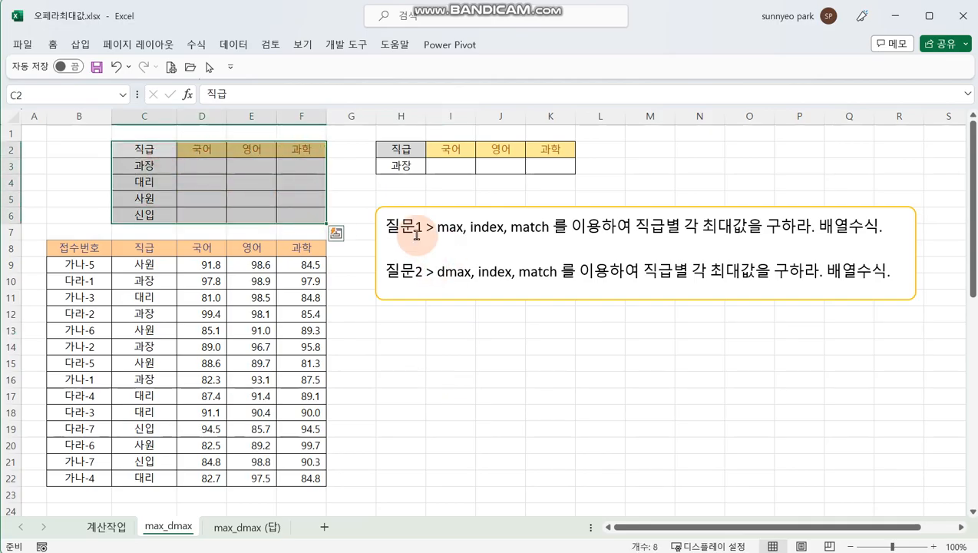
pyautogui.click(400, 146)
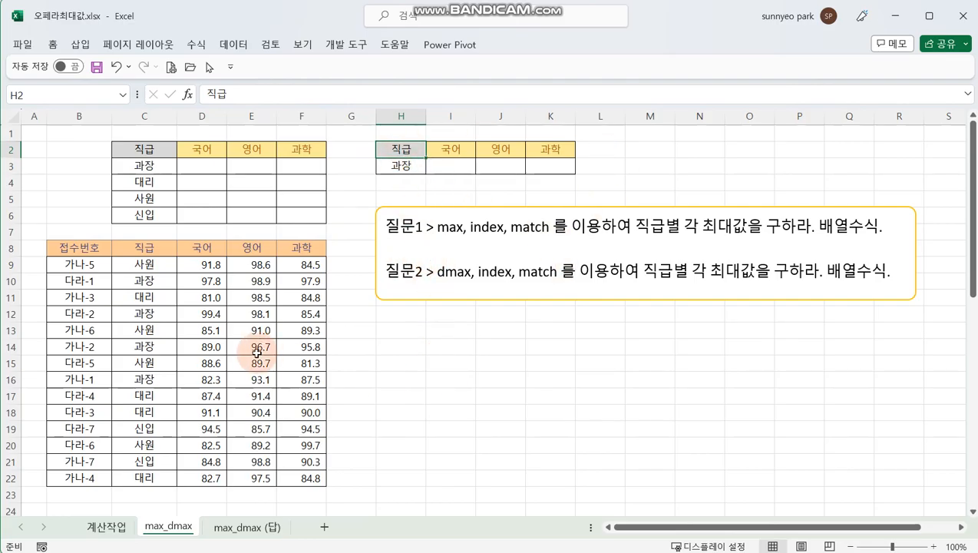
pyautogui.click(203, 331)
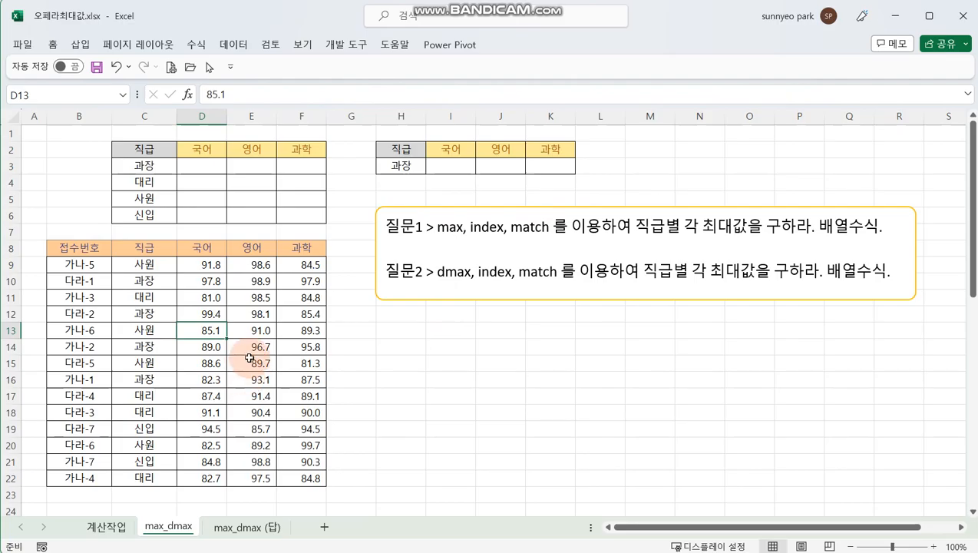
pyautogui.click(202, 163)
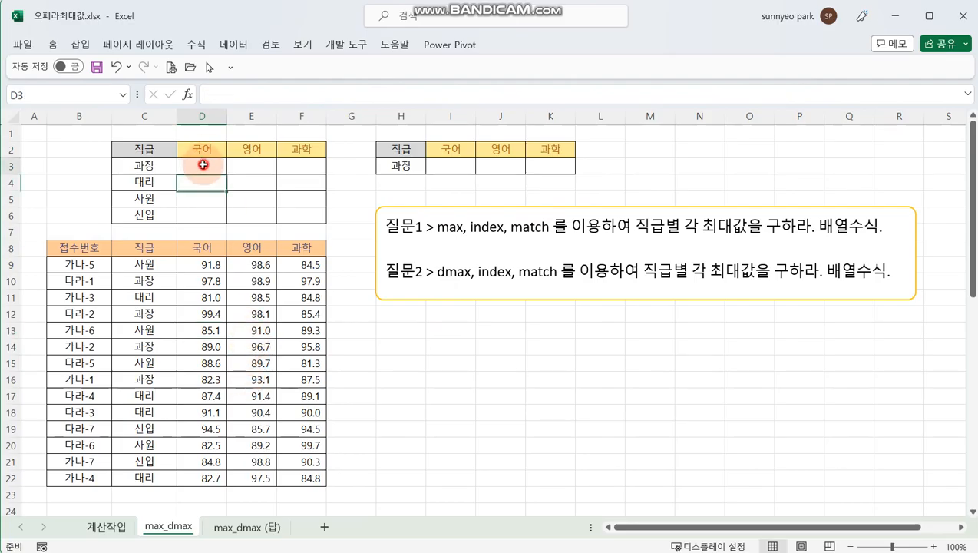
pyautogui.moveTo(205, 265); pyautogui.dragTo(203, 476)
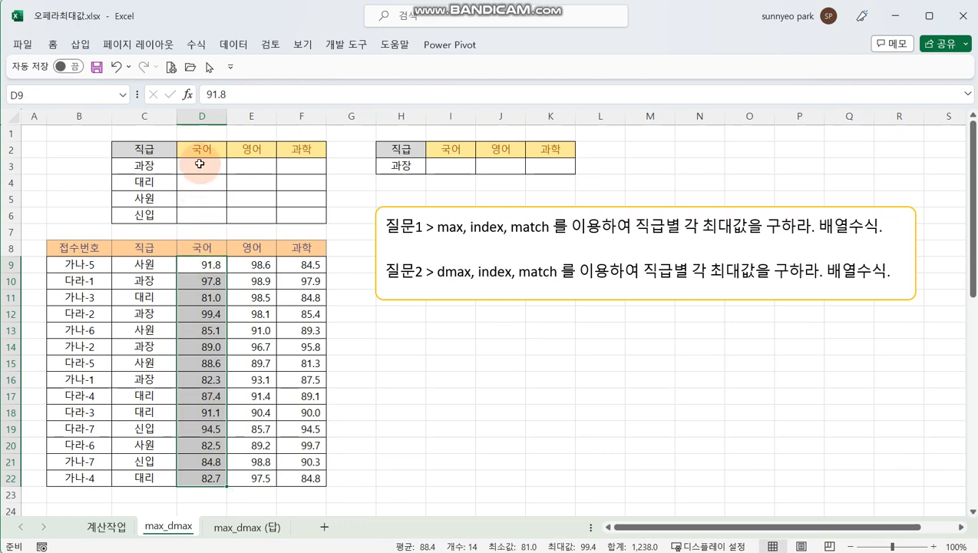
pyautogui.moveTo(201, 148); pyautogui.dragTo(201, 211)
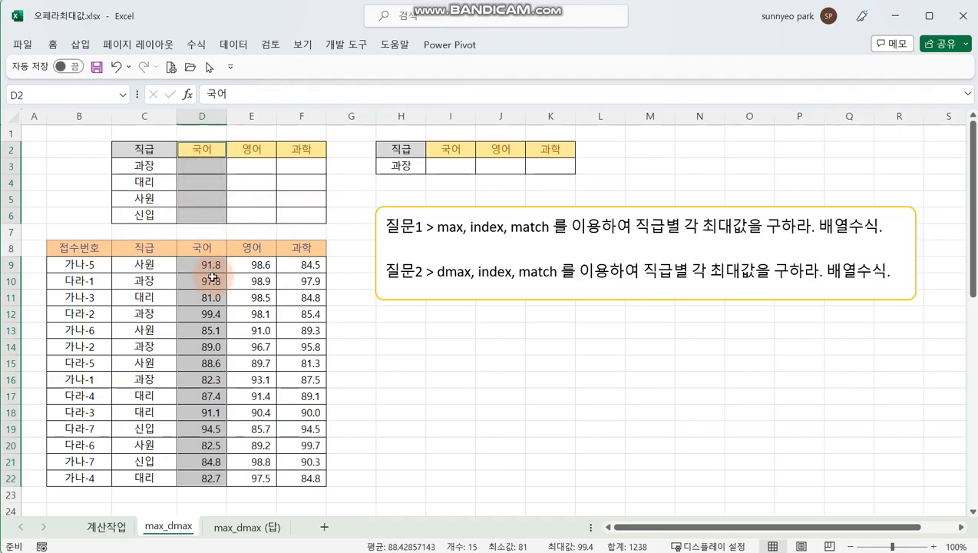
pyautogui.click(254, 280)
pyautogui.moveTo(300, 281); pyautogui.dragTo(317, 331)
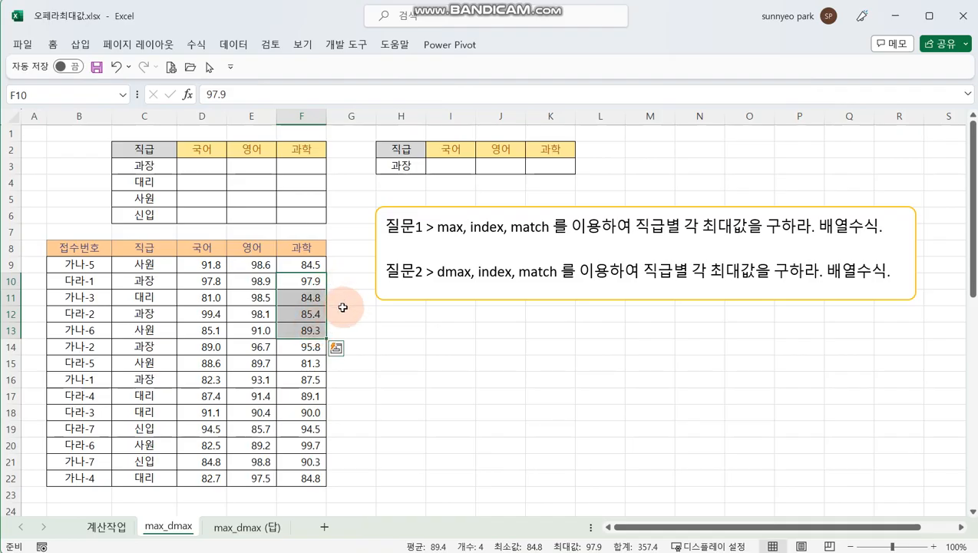
pyautogui.click(210, 166)
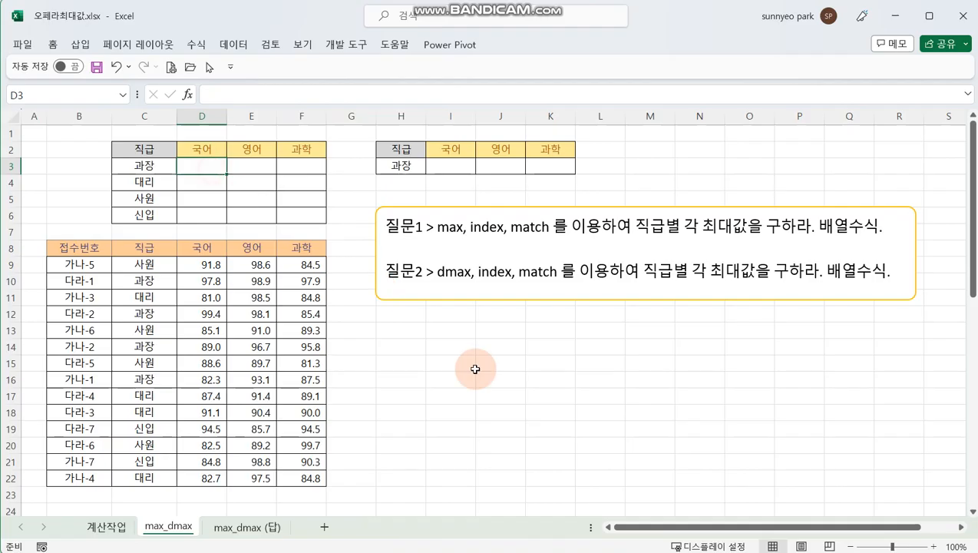
pyautogui.click(208, 345)
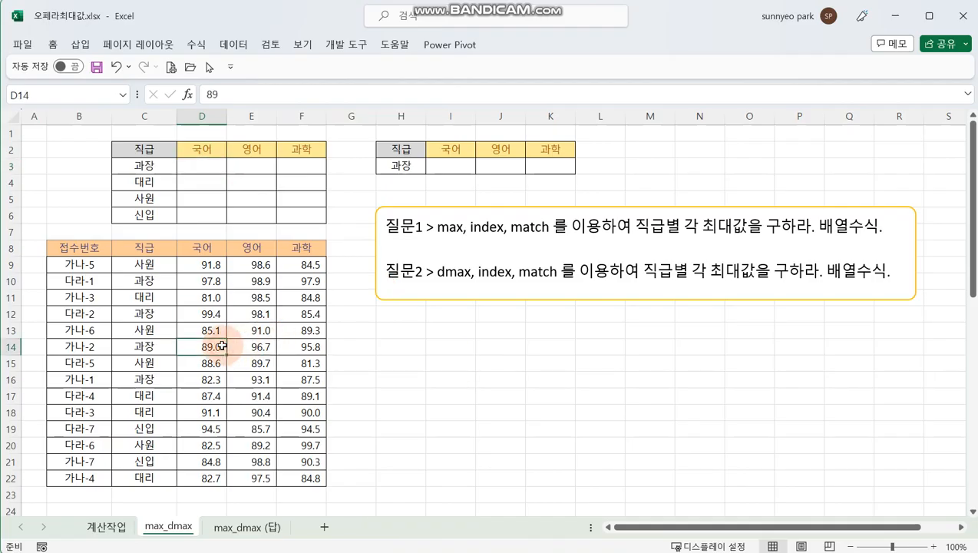
# Start an INDEX function in cell D3 and open its function arguments in the array,row_num,column_num form
pyautogui.click(210, 167)
pyautogui.write('=in')
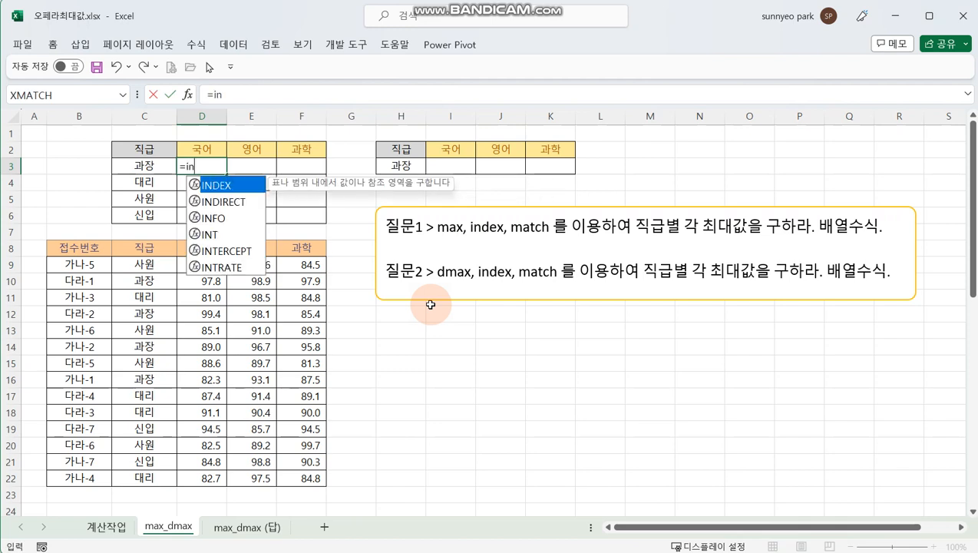
pyautogui.press('Tab')
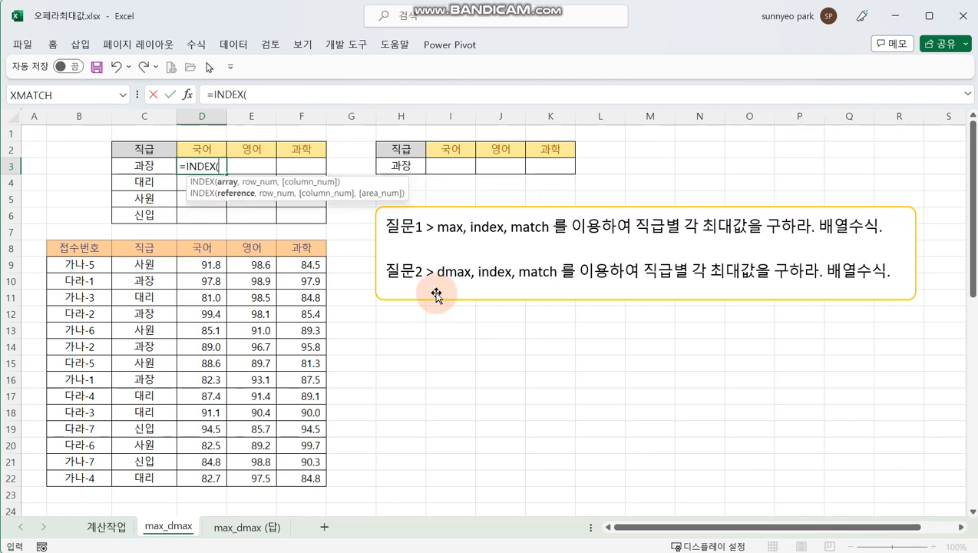
pyautogui.click(187, 93)
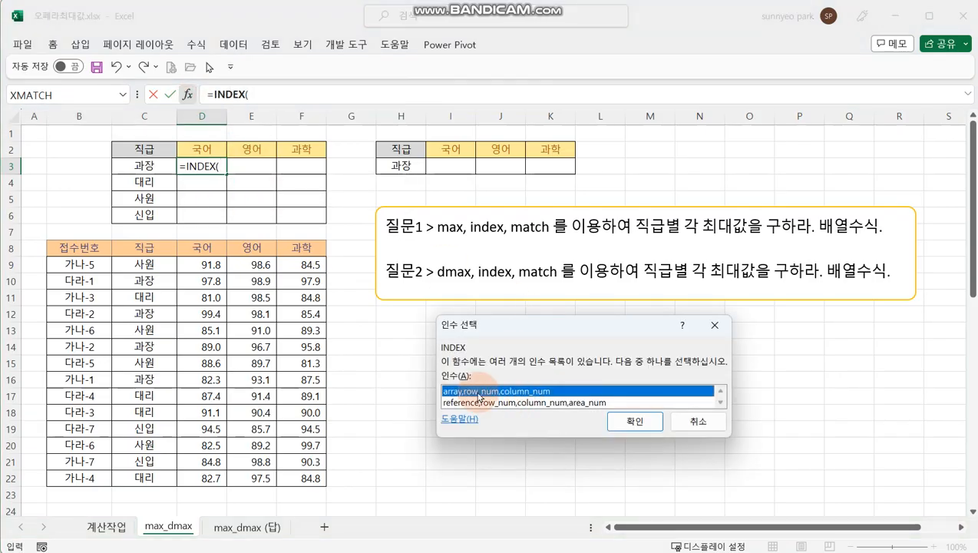
pyautogui.click(628, 420)
pyautogui.moveTo(463, 281); pyautogui.dragTo(441, 278)
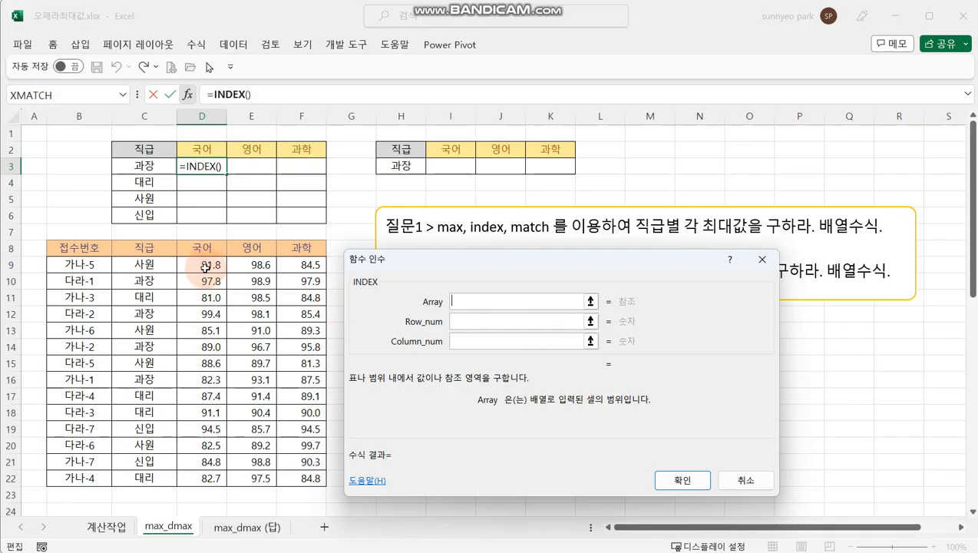
# Set the INDEX arguments to Array D$9:D$22, Row_num match() and Column_num 1
pyautogui.moveTo(208, 263); pyautogui.dragTo(206, 476)
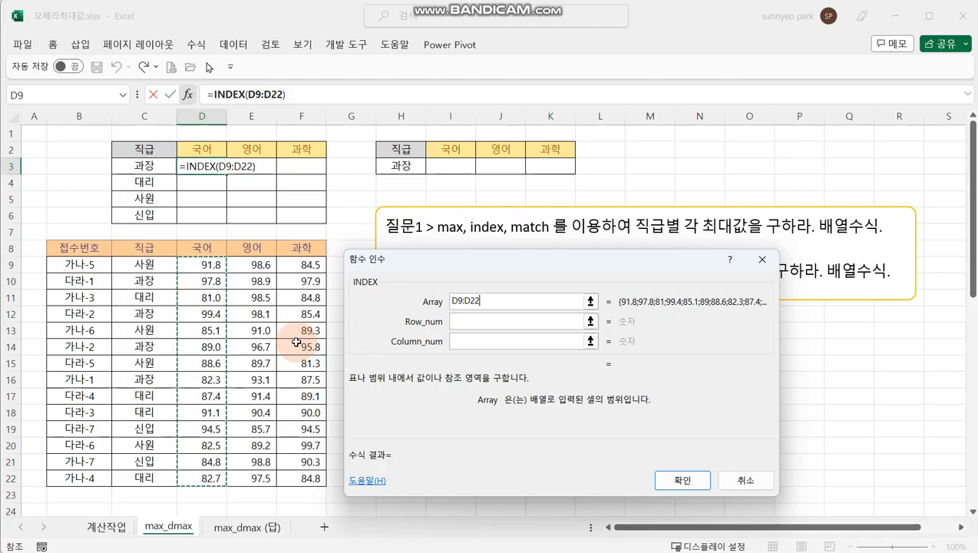
pyautogui.press('F4')
pyautogui.press('F4')
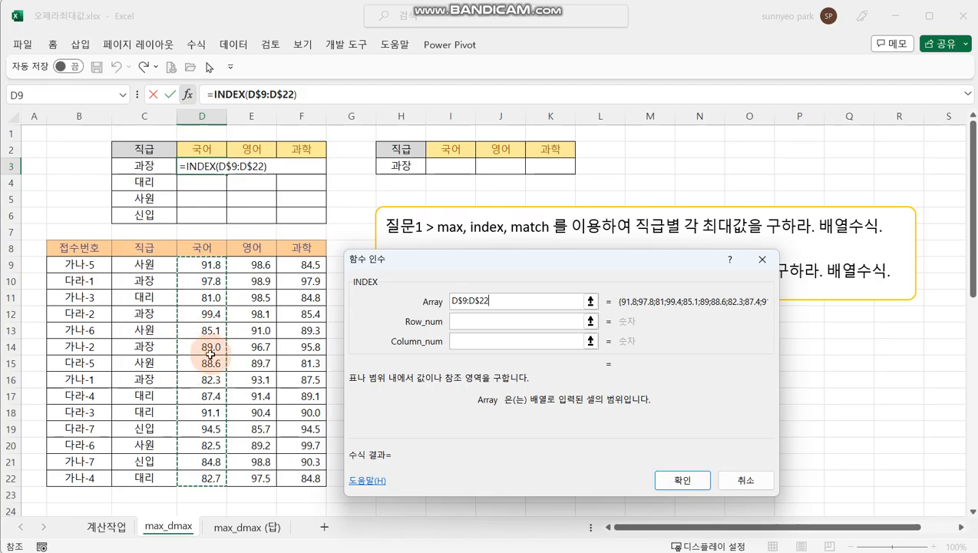
pyautogui.click(509, 321)
pyautogui.write('match()')
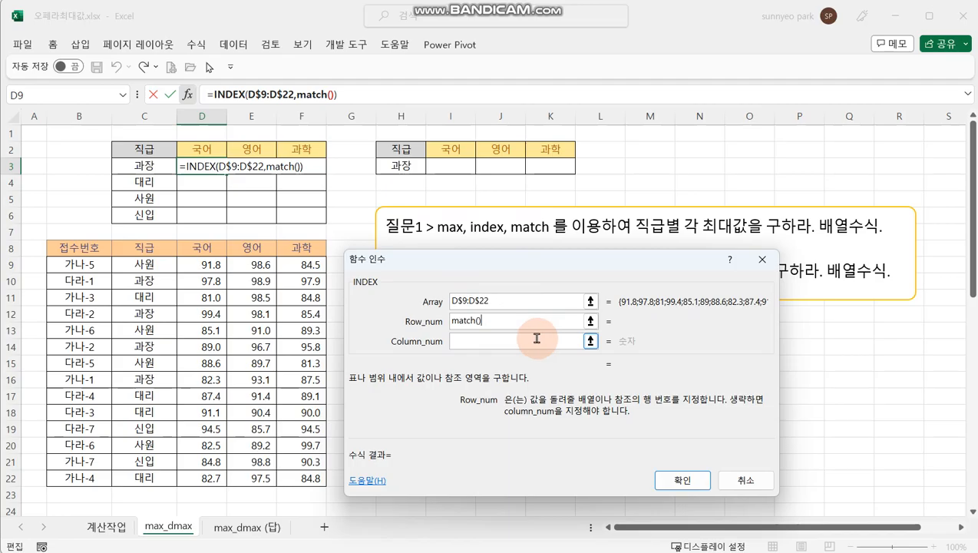
pyautogui.click(542, 342)
pyautogui.write('1')
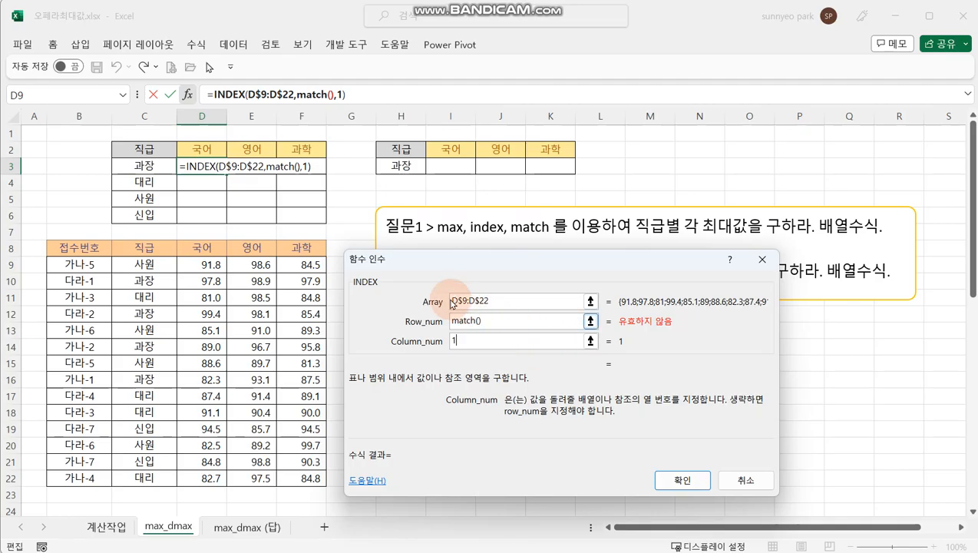
# Open the arguments of the nested MATCH function and review the Lookup_value, Lookup_array and Match_type descriptions
pyautogui.click(311, 94)
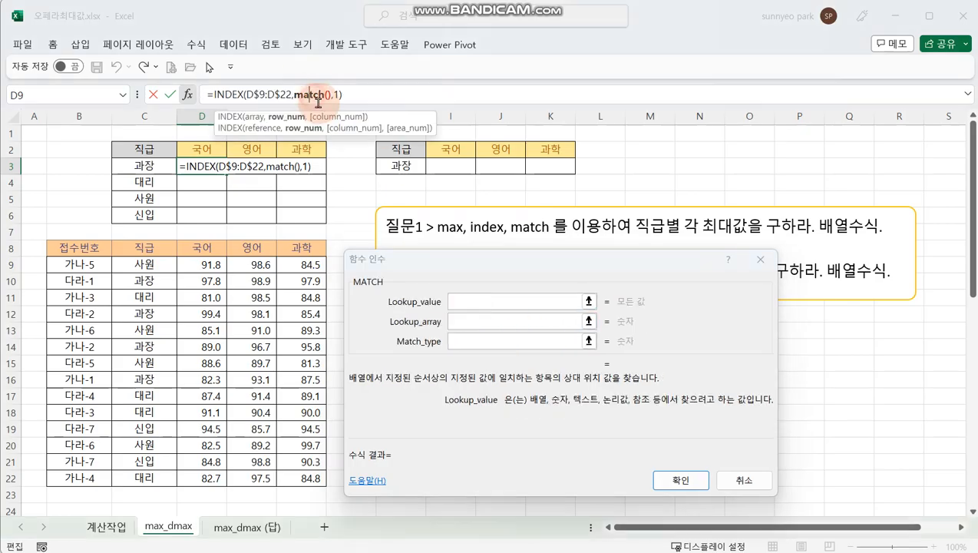
pyautogui.click(487, 304)
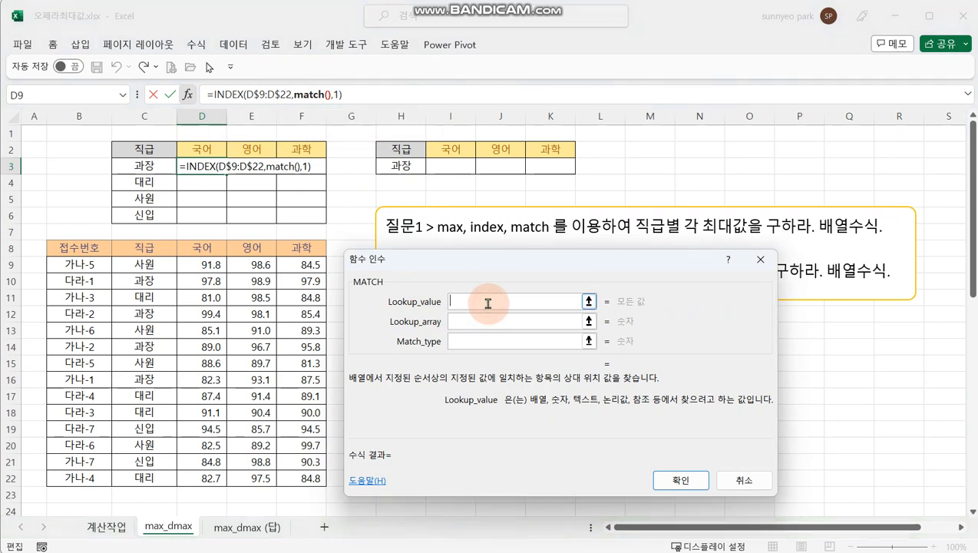
pyautogui.click(466, 323)
pyautogui.click(476, 301)
pyautogui.click(468, 321)
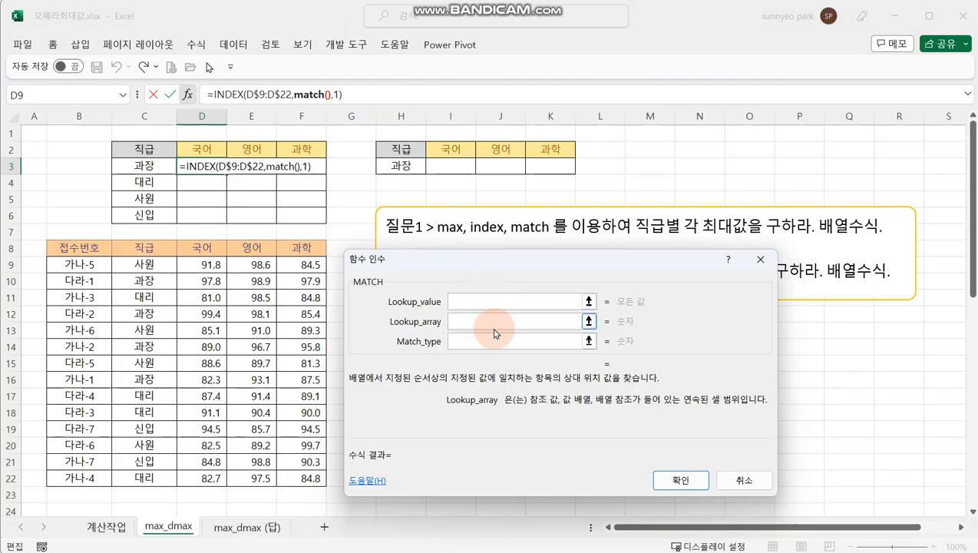
pyautogui.click(488, 339)
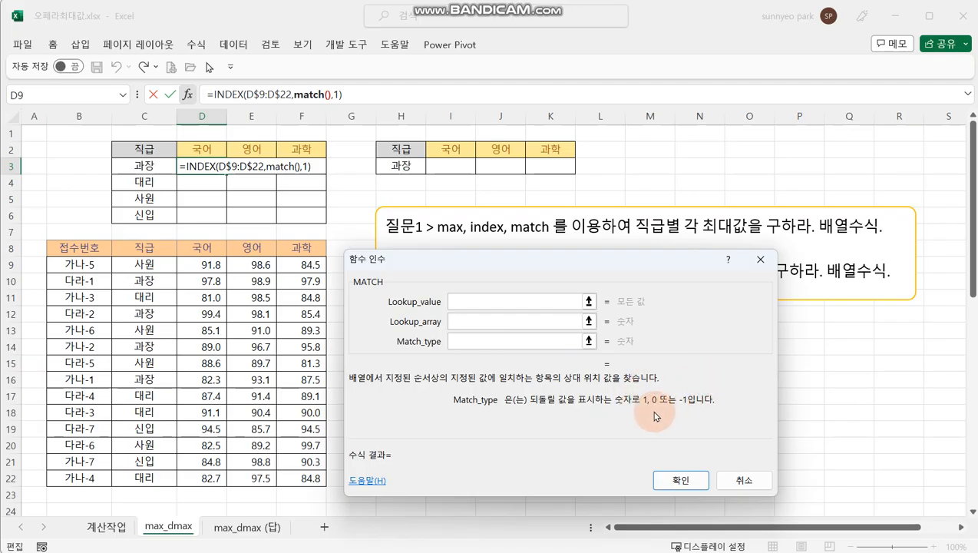
# Begin MATCH's Lookup_value with a MAX function containing the rank condition ($C$9:$C$22=$C3)
pyautogui.click(543, 302)
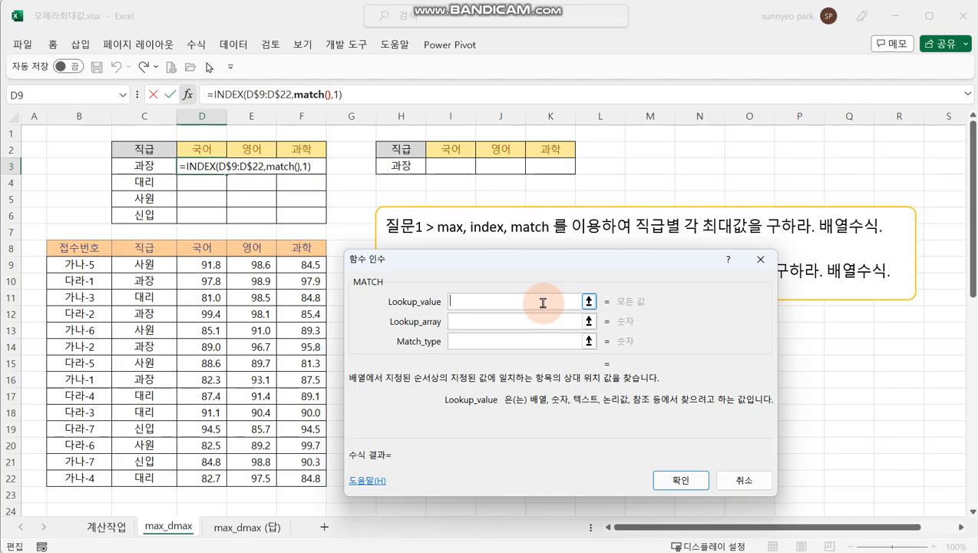
pyautogui.write('max(')
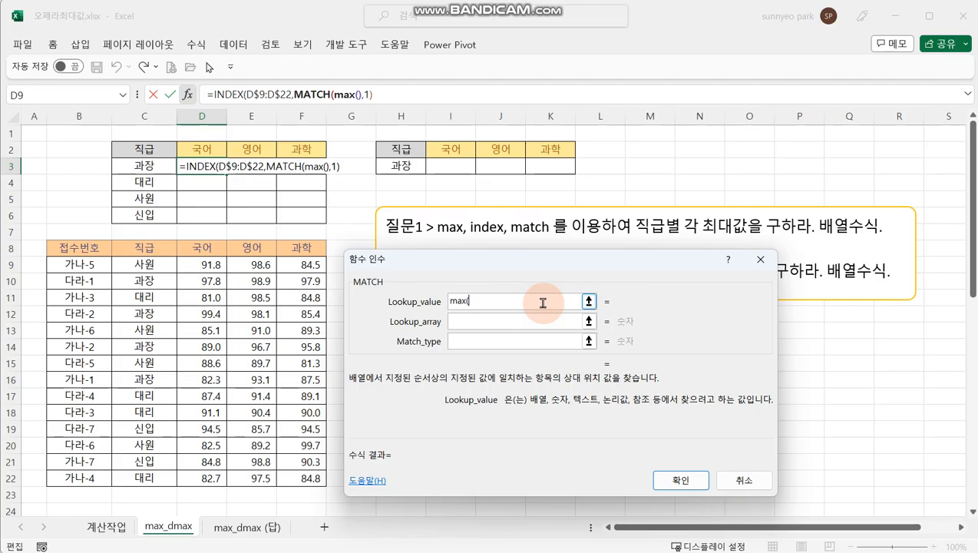
pyautogui.write('(')
pyautogui.moveTo(142, 264); pyautogui.dragTo(139, 478)
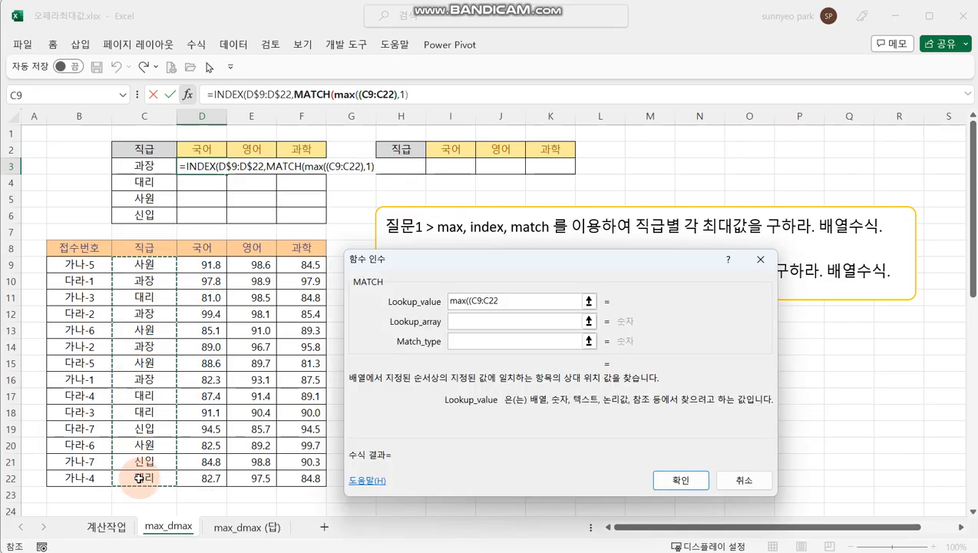
pyautogui.press('F4')
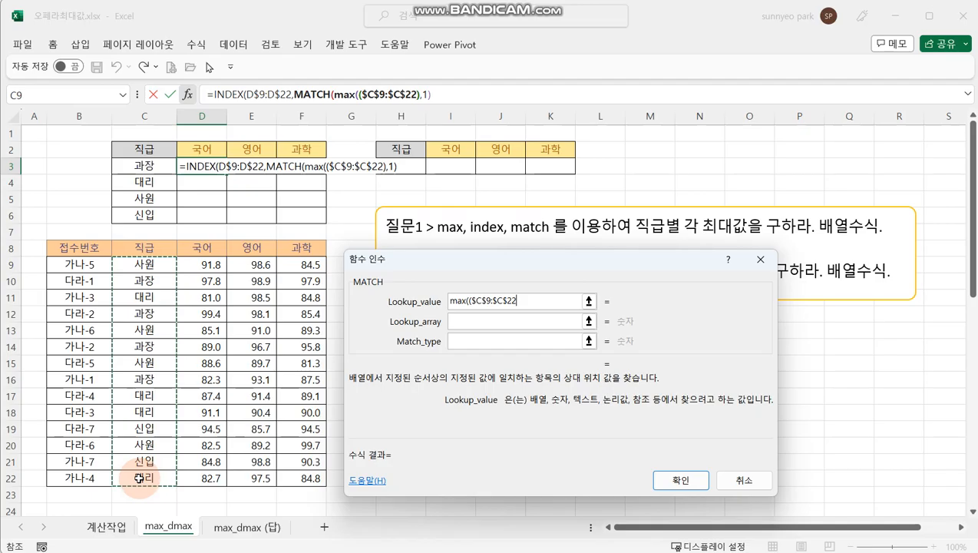
pyautogui.write('=')
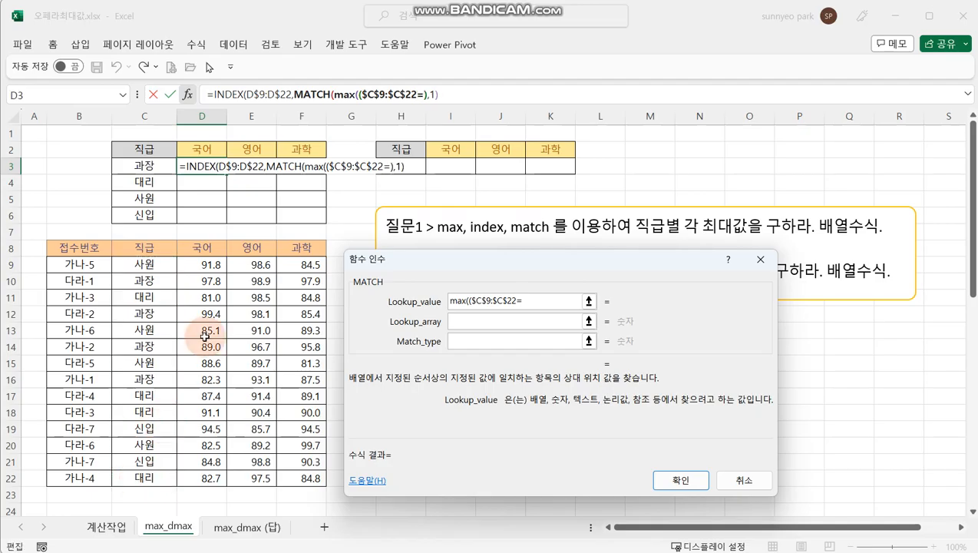
pyautogui.click(155, 163)
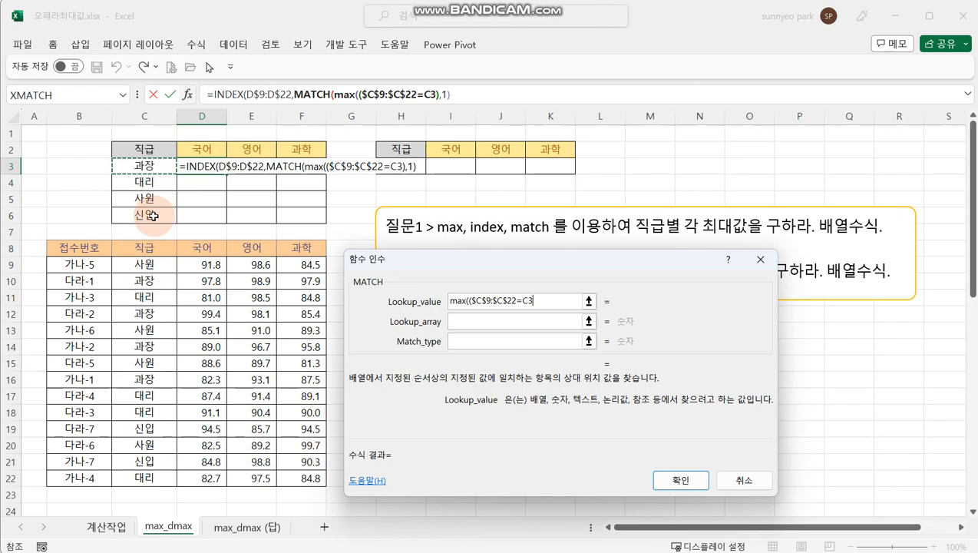
pyautogui.press('F4')
pyautogui.press('F4')
pyautogui.press('F4')
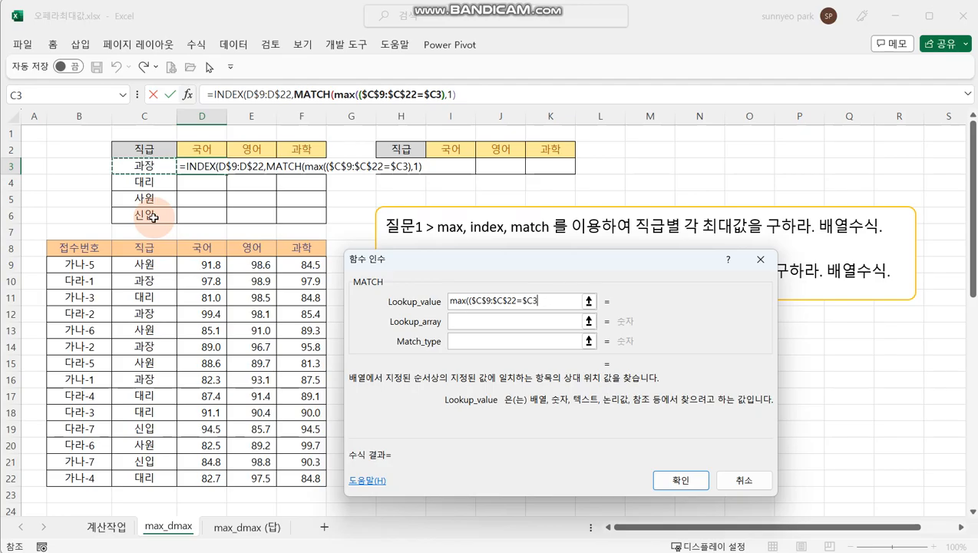
pyautogui.write(')')
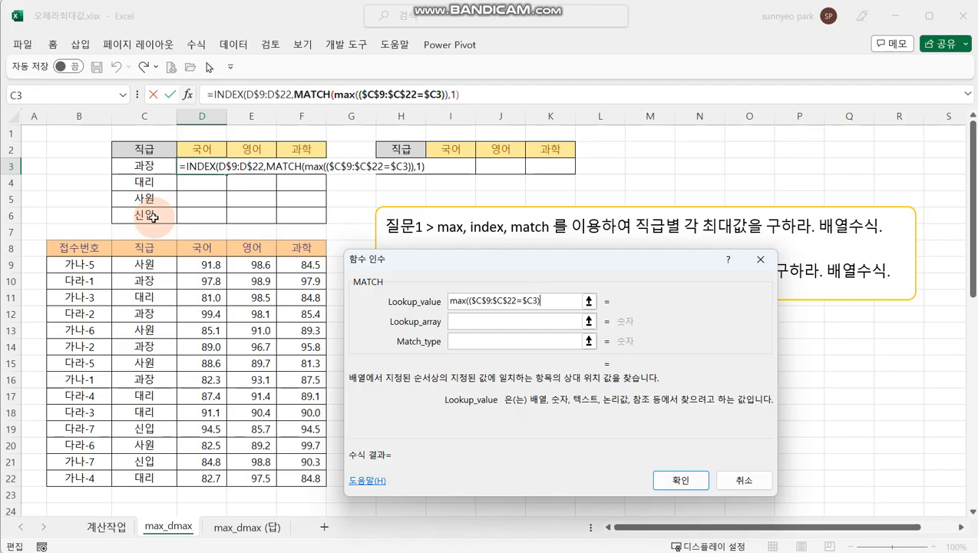
# Multiply the rank condition inside MAX by the 국어 scores D$9:D$22 and close the function
pyautogui.write('*')
pyautogui.moveTo(207, 264); pyautogui.dragTo(206, 477)
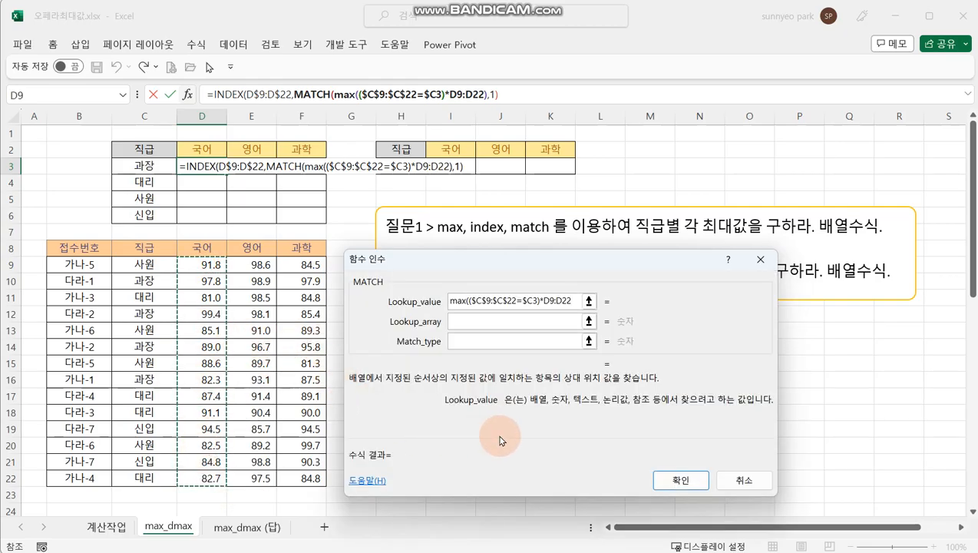
pyautogui.press('F4')
pyautogui.press('F4')
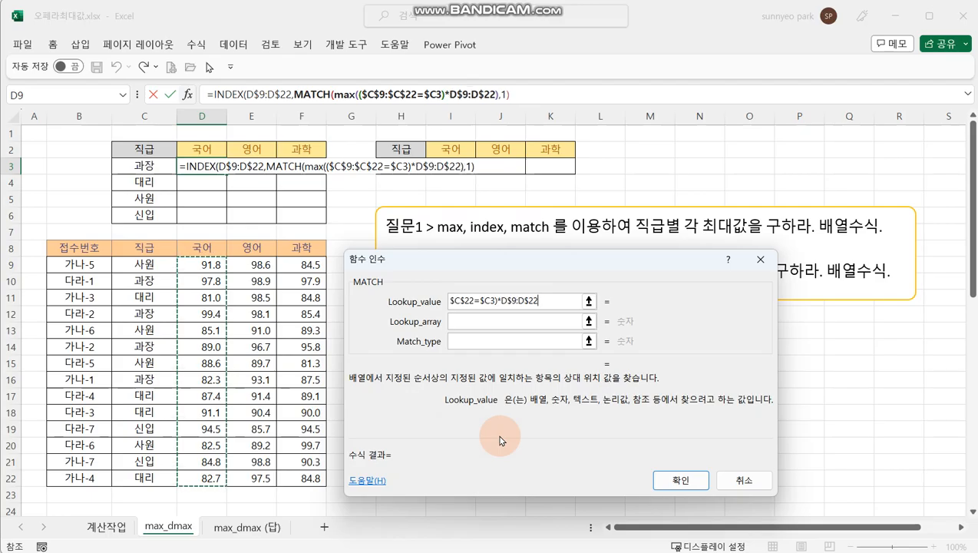
pyautogui.write('))')
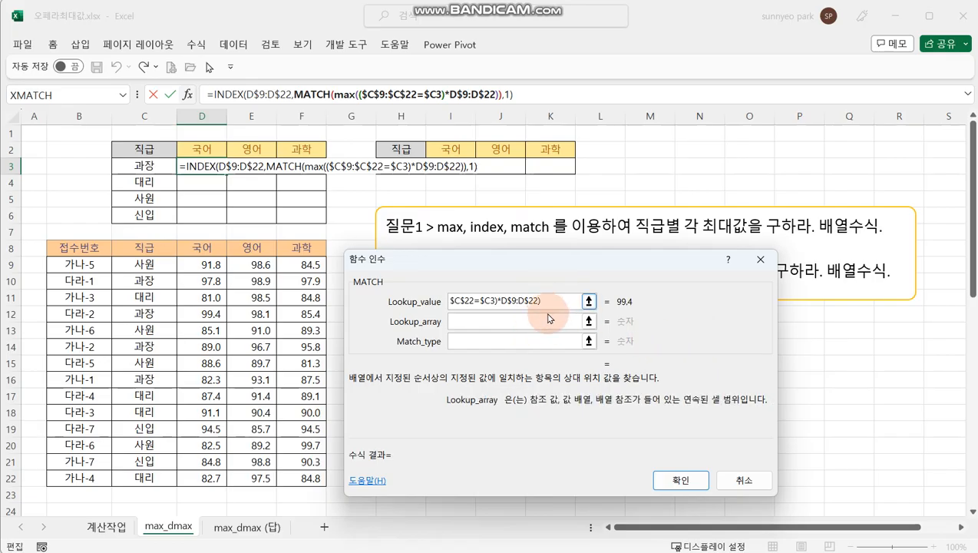
# Copy the expression ($C$9:$C$22=$C3)*D$9:D$22 from MATCH's Lookup_value into its Lookup_array
pyautogui.doubleClick(530, 304)
pyautogui.click(500, 323)
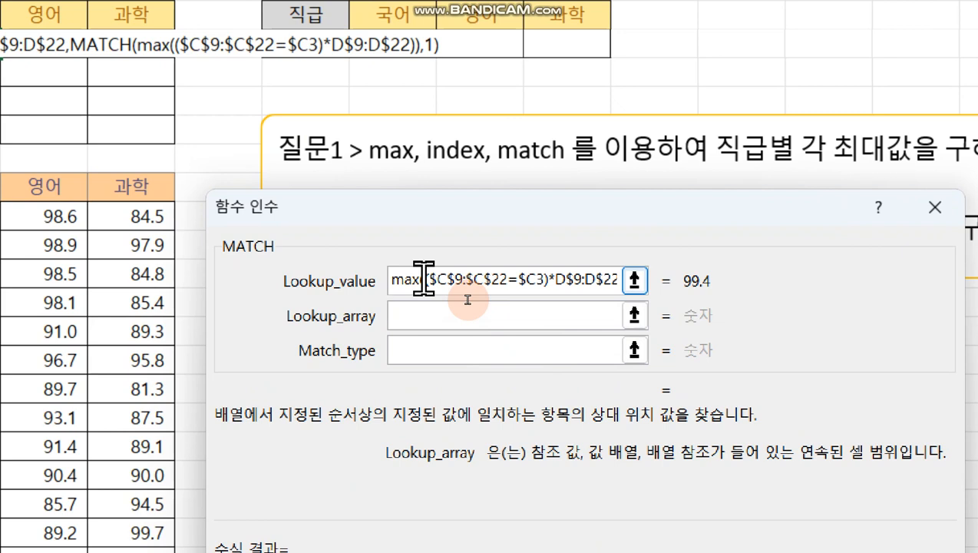
pyautogui.moveTo(427, 282); pyautogui.dragTo(611, 287)
pyautogui.click(574, 307)
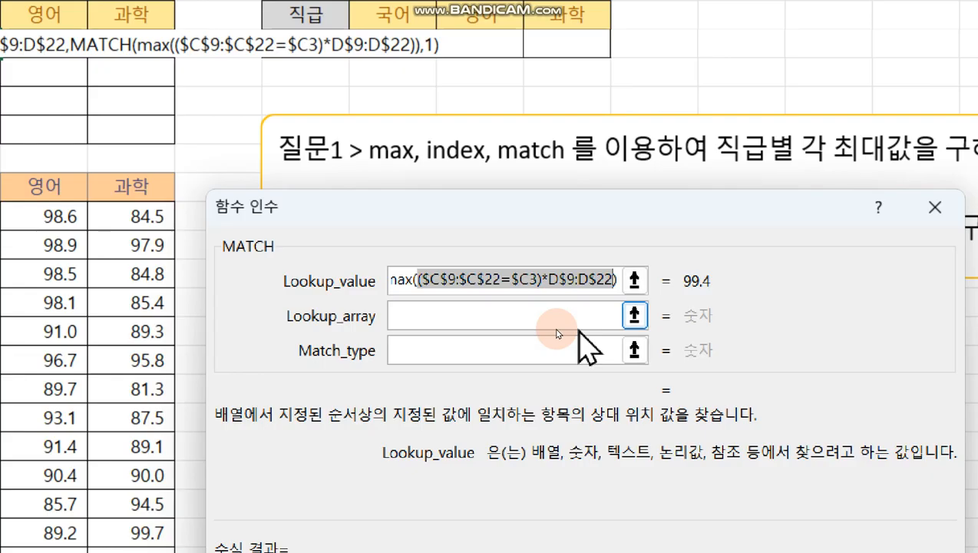
pyautogui.hotkey('ctrl', 'v')
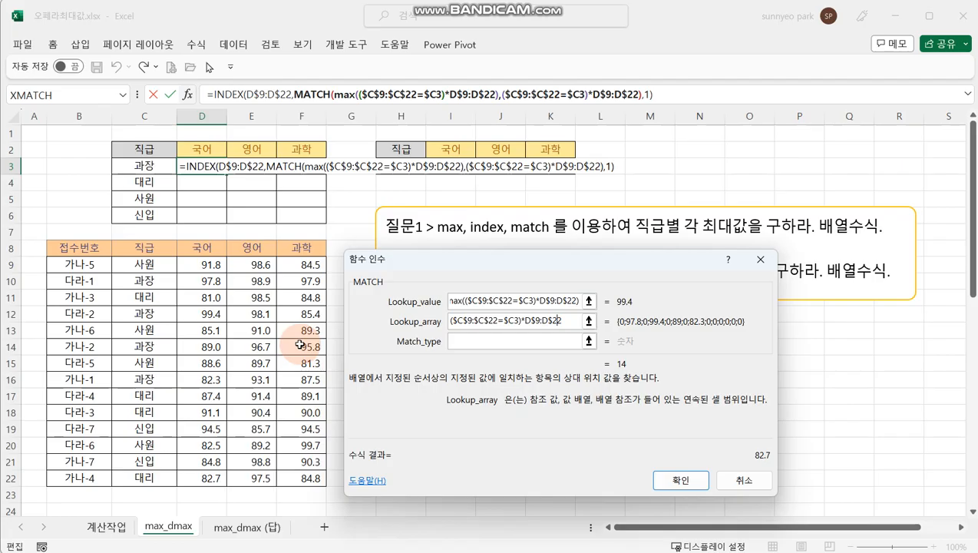
# Set MATCH's Match_type to 0 for an exact match and enter the completed D3 formula as an array formula
pyautogui.click(541, 301)
pyautogui.click(532, 320)
pyautogui.click(546, 303)
pyautogui.click(541, 320)
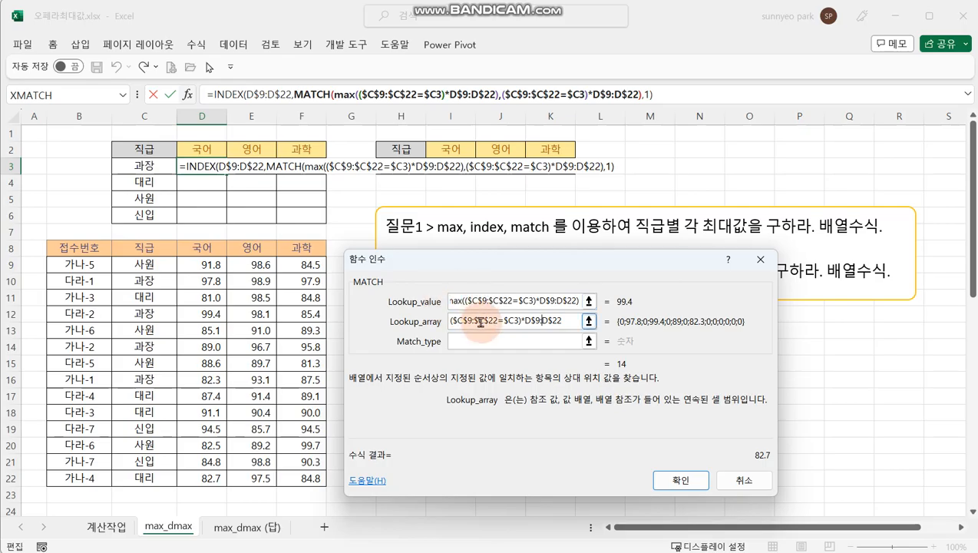
pyautogui.click(512, 342)
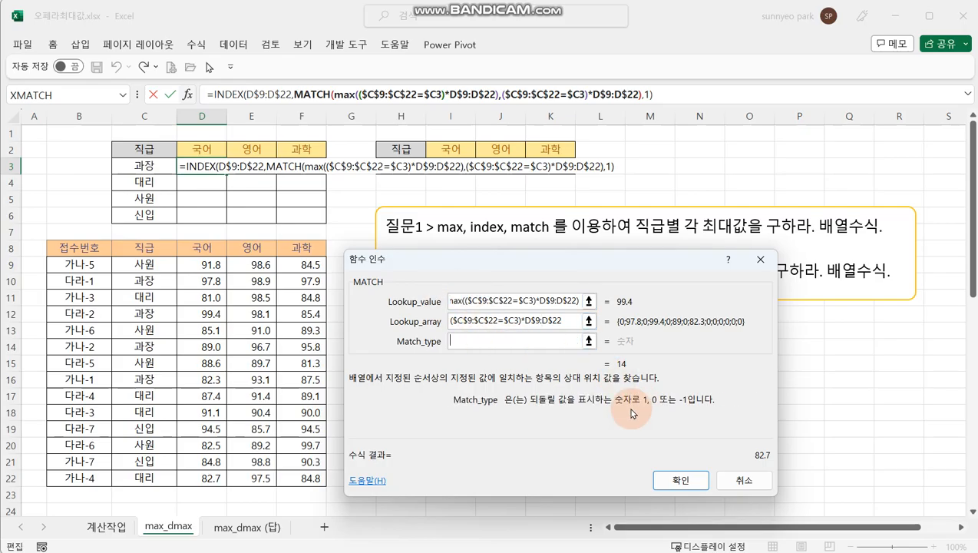
pyautogui.write('0')
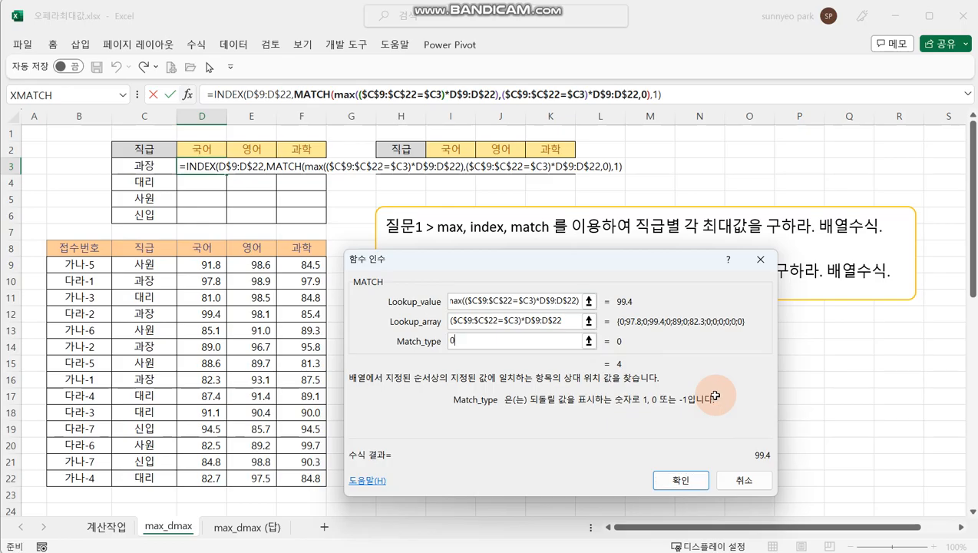
pyautogui.hotkey('ctrl', 'shift', 'Return')
# Fill the array formula from D3 across the table through F6 and check the references of the copy in F6
pyautogui.moveTo(233, 172); pyautogui.dragTo(326, 222)
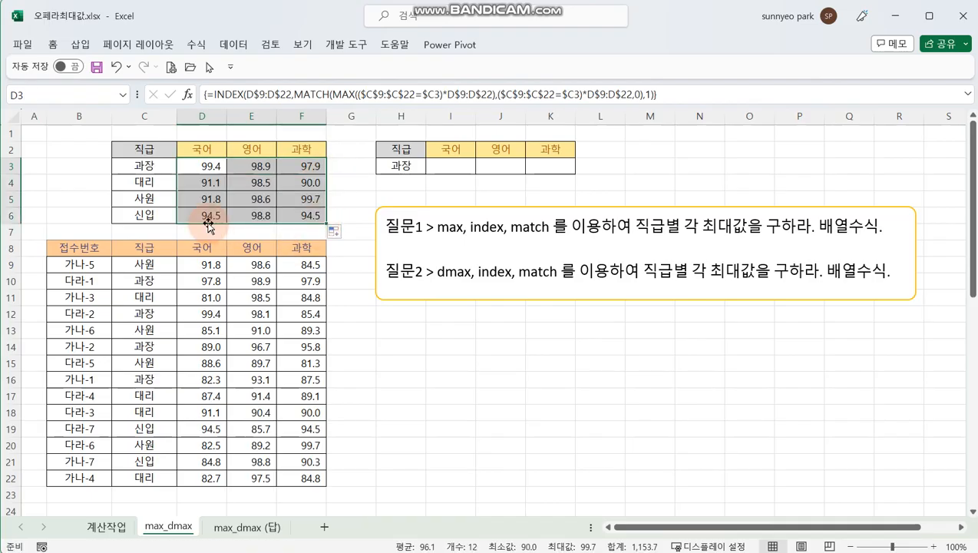
pyautogui.click(306, 215)
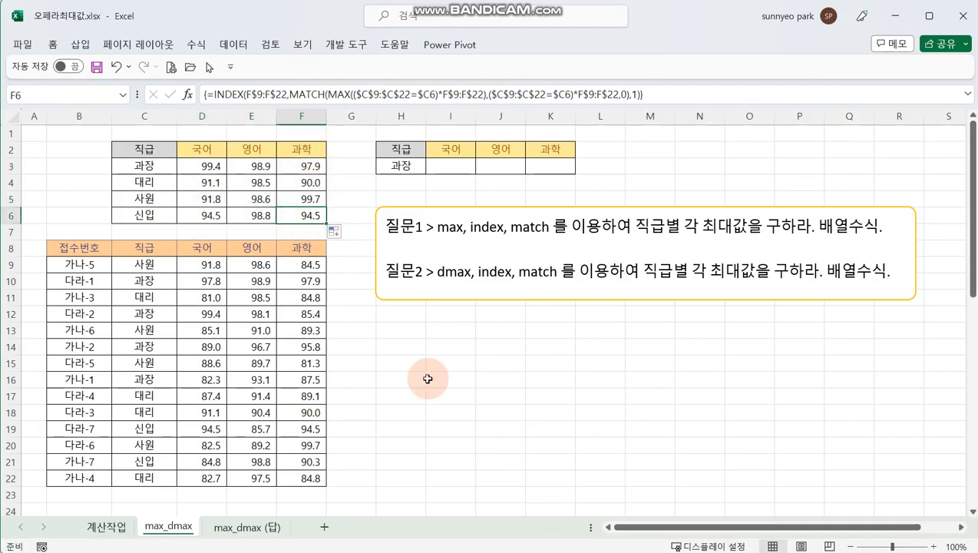
pyautogui.press('F2')
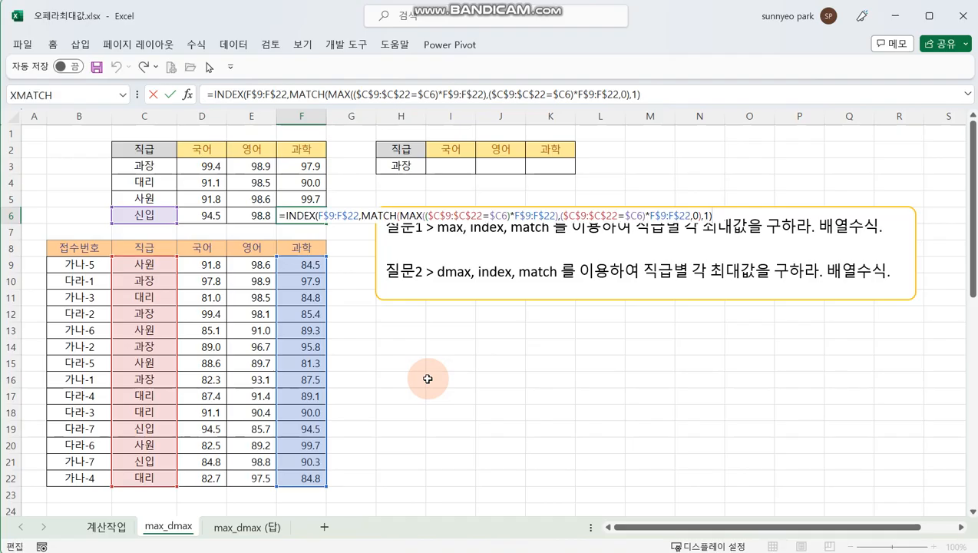
pyautogui.hotkey('ctrl', 'shift', 'Return')
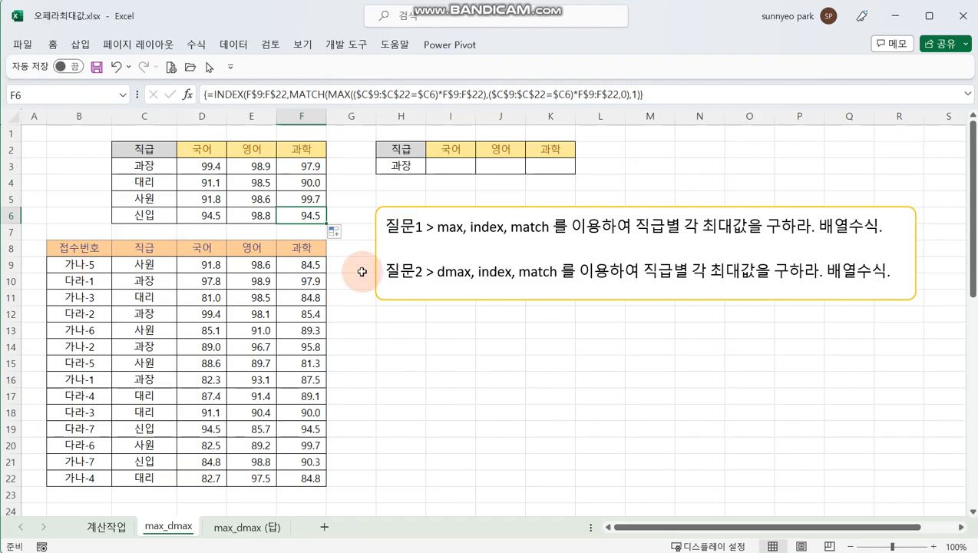
# Try 대리 and 신입 as the 직급 criterion in H3, and return the cell to 과장
pyautogui.click(462, 165)
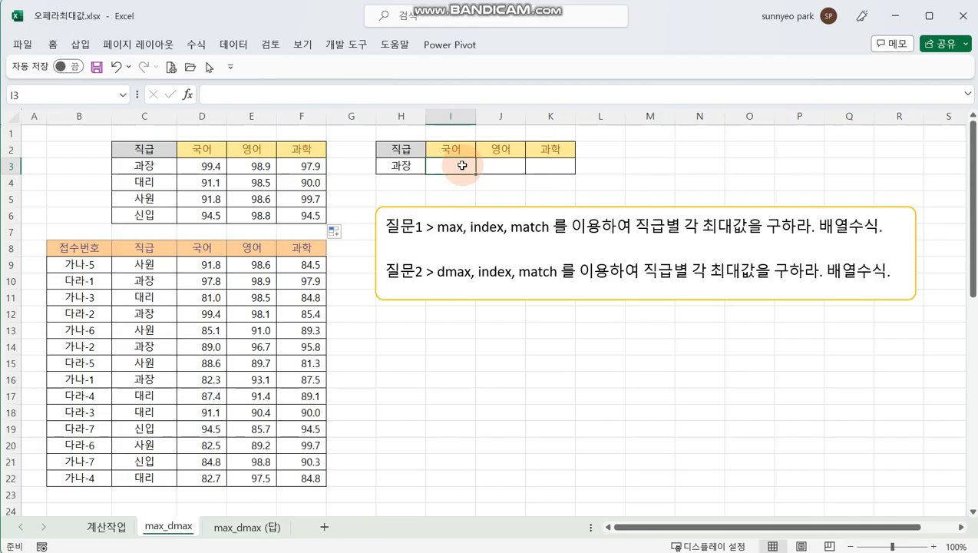
pyautogui.moveTo(384, 150); pyautogui.dragTo(388, 164)
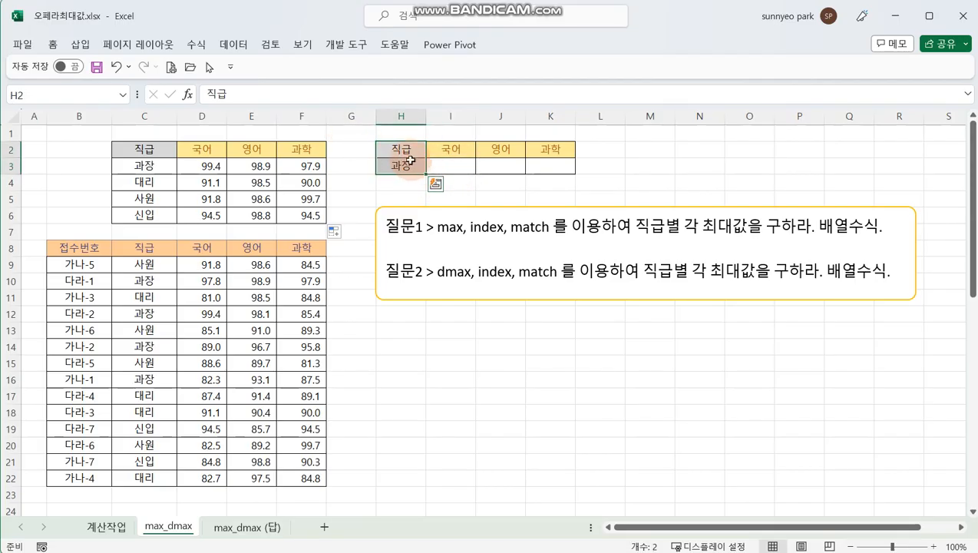
pyautogui.click(409, 164)
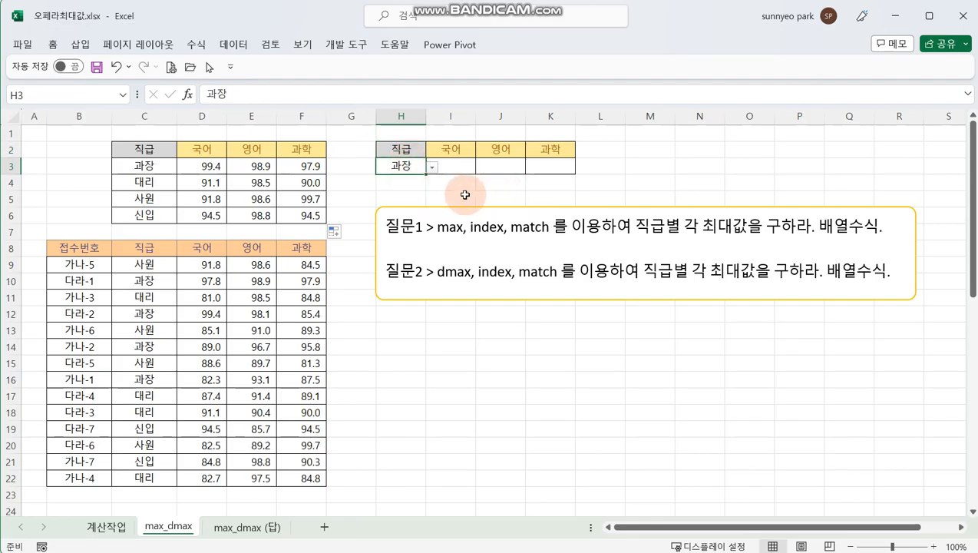
pyautogui.click(433, 169)
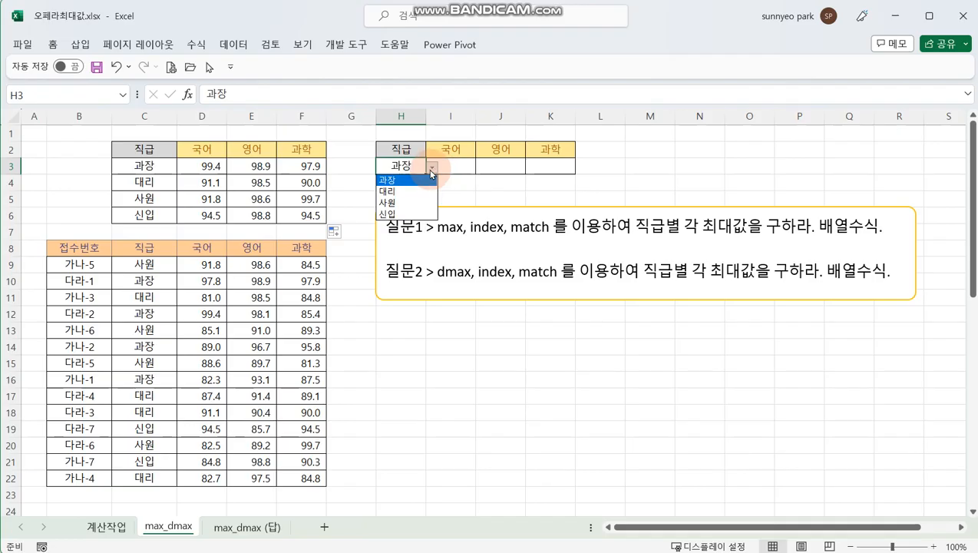
pyautogui.click(414, 192)
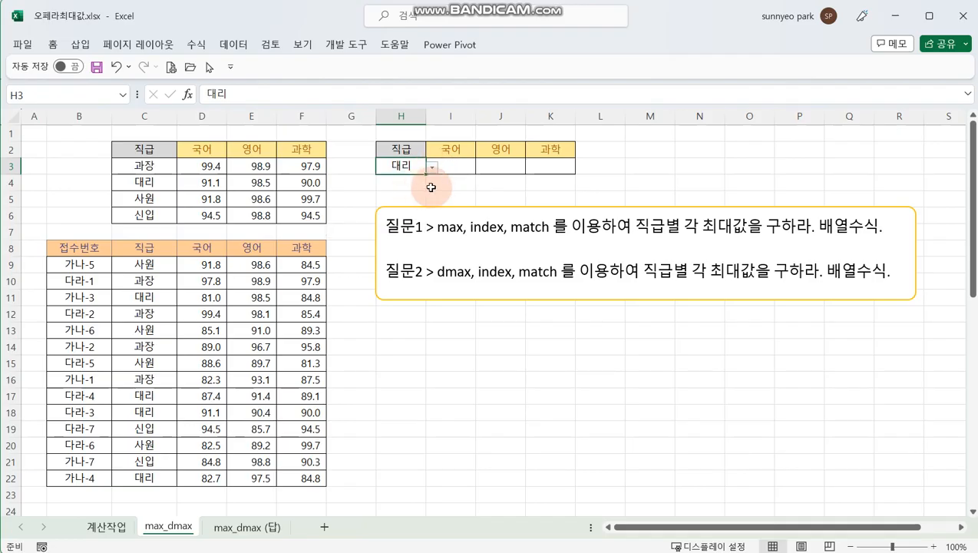
pyautogui.click(433, 168)
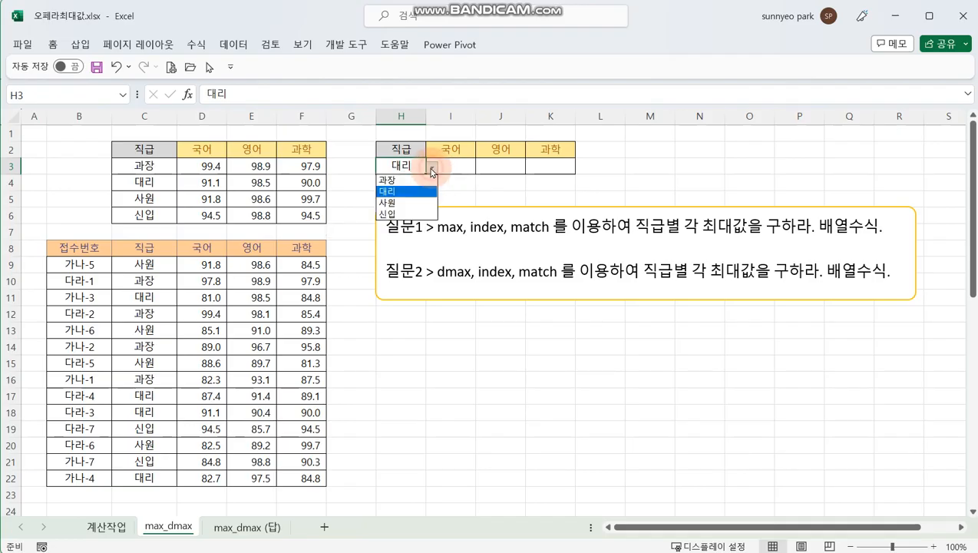
pyautogui.click(411, 213)
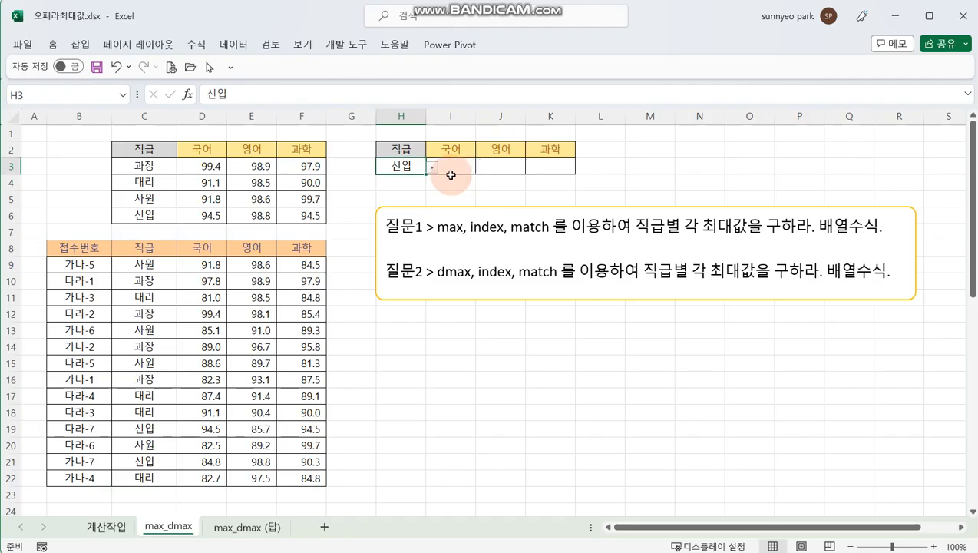
pyautogui.click(432, 168)
pyautogui.click(420, 182)
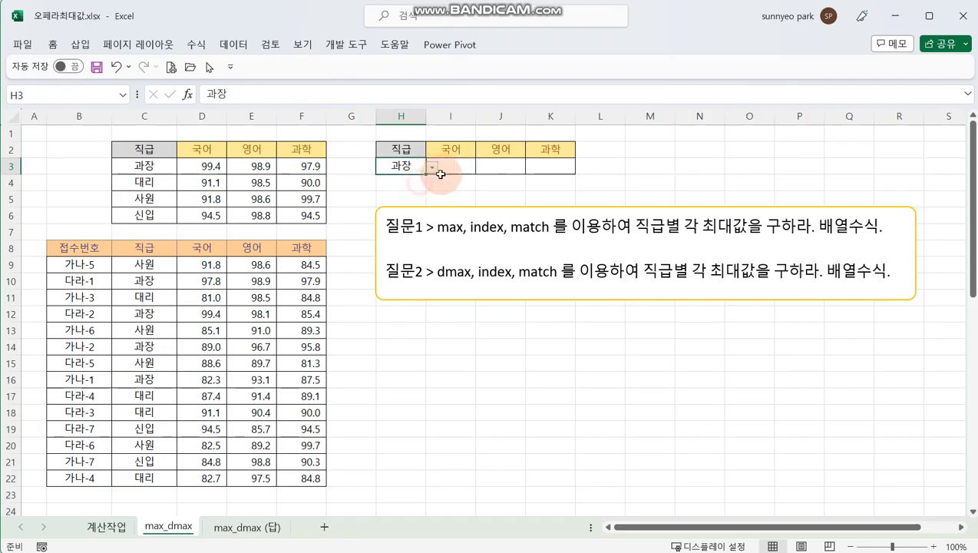
# Start an INDEX function in I3 with the array,row_num,column_num argument form, keeping the source score table visible
pyautogui.click(453, 167)
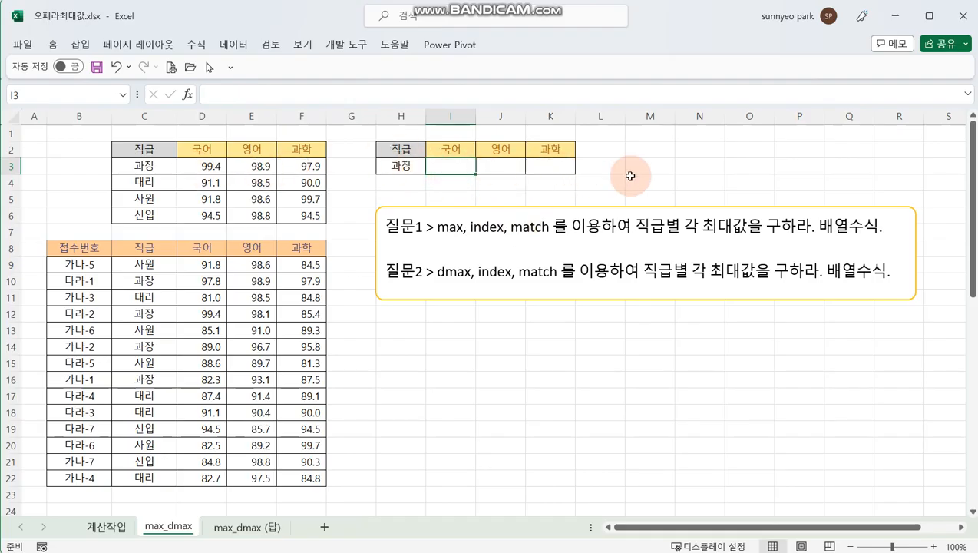
pyautogui.write('=in')
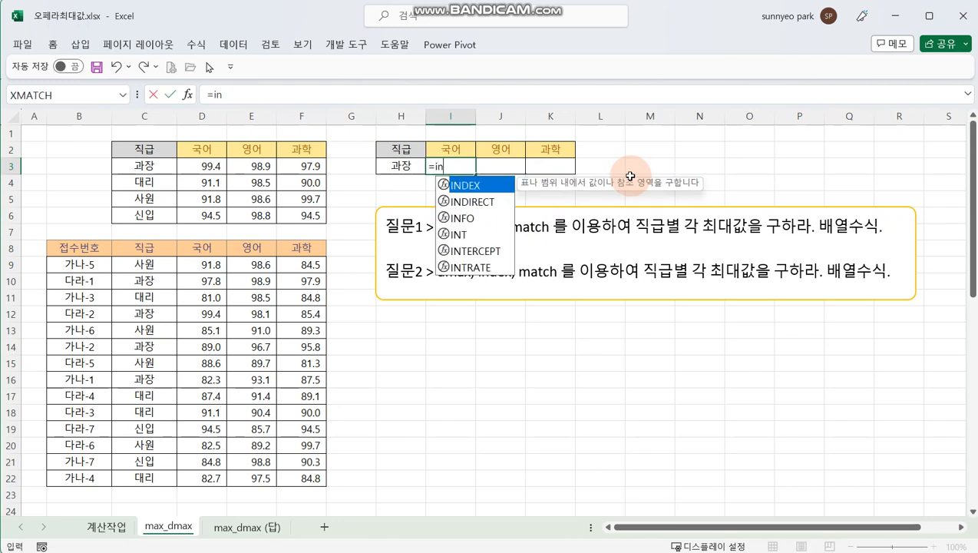
pyautogui.doubleClick(480, 185)
pyautogui.click(187, 94)
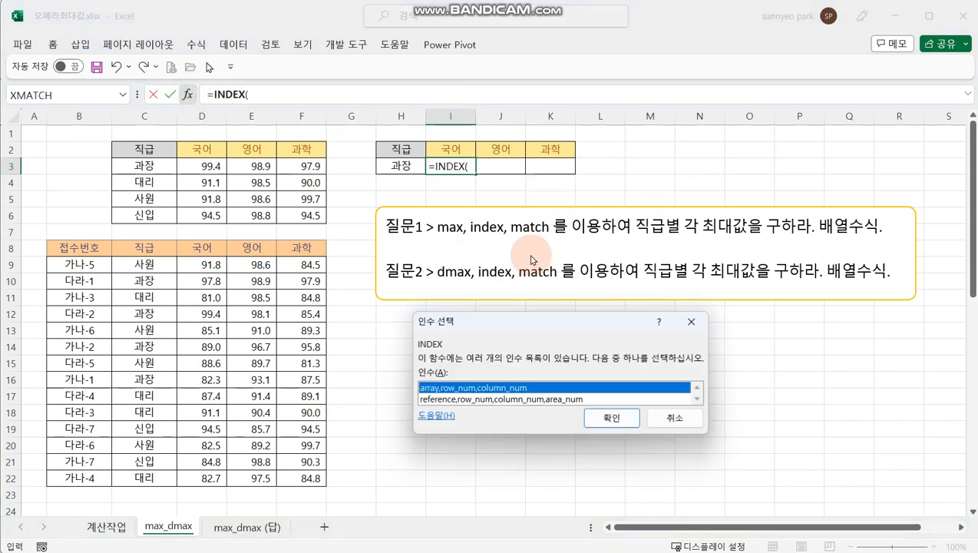
pyautogui.click(612, 417)
pyautogui.moveTo(488, 259); pyautogui.dragTo(485, 307)
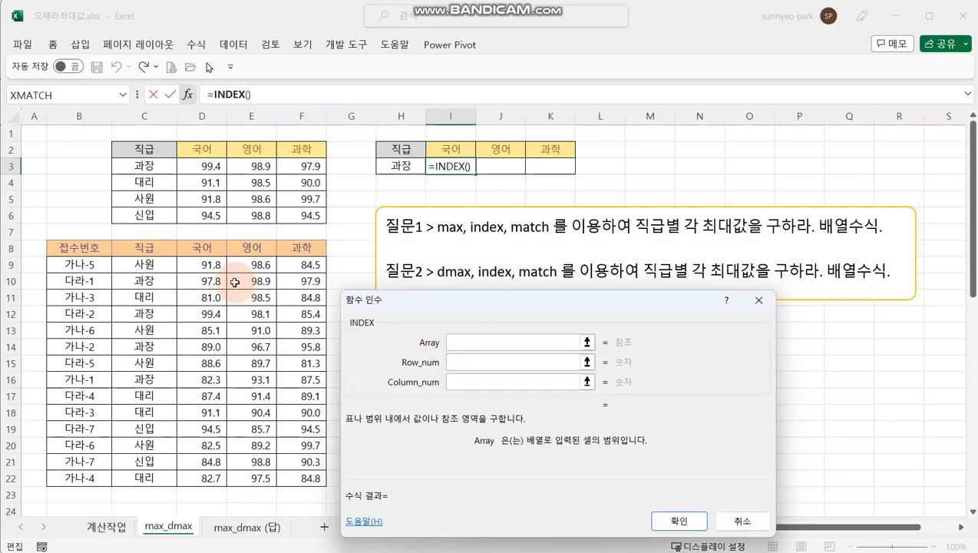
# Fill in INDEX's arguments with Array D$9:D$22, an empty match() as Row_num and 1 as Column_num
pyautogui.moveTo(213, 269); pyautogui.dragTo(202, 474)
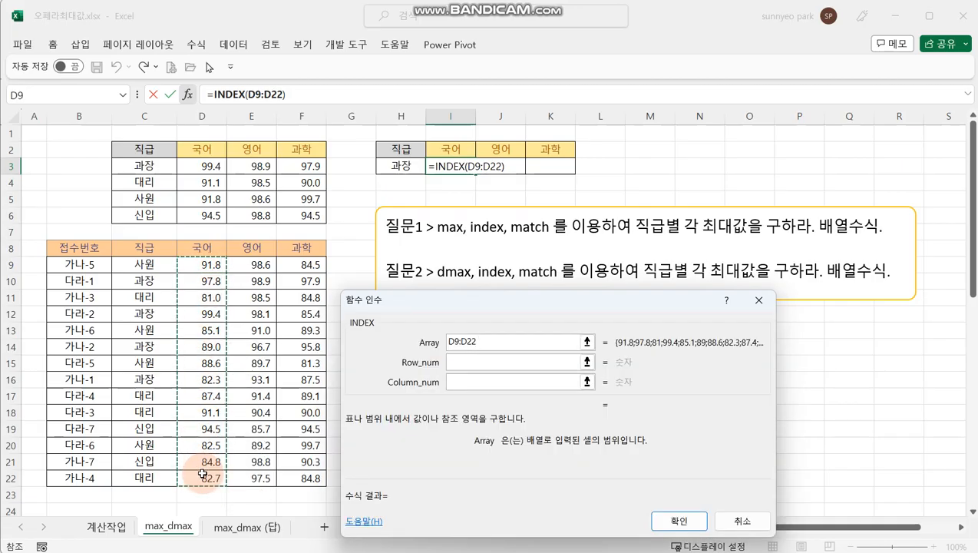
pyautogui.press('F4')
pyautogui.press('F4')
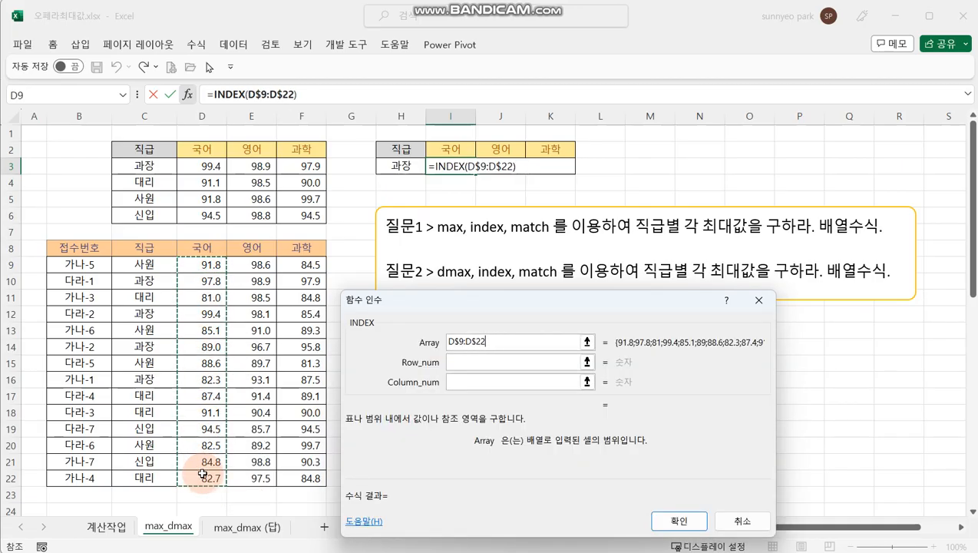
pyautogui.click(522, 366)
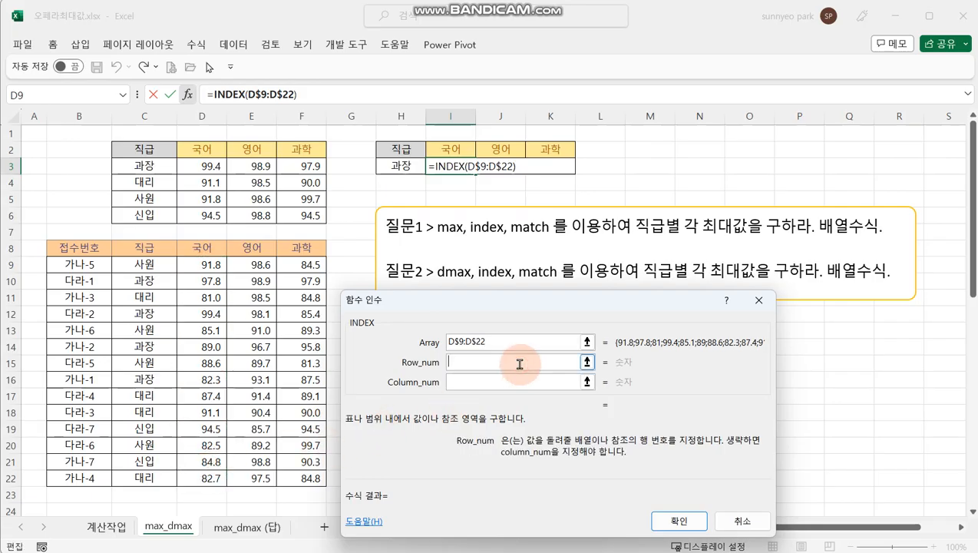
pyautogui.write('match()')
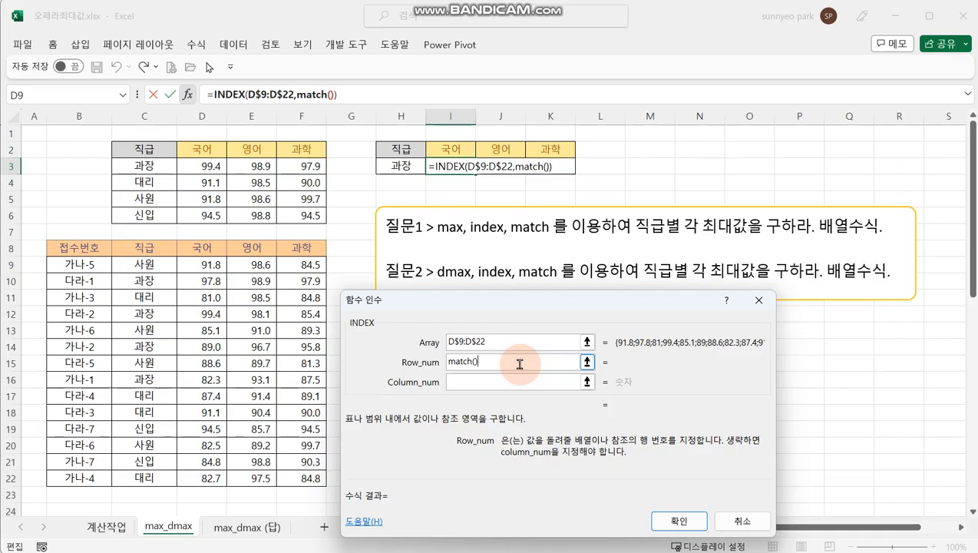
pyautogui.click(531, 382)
pyautogui.write('1')
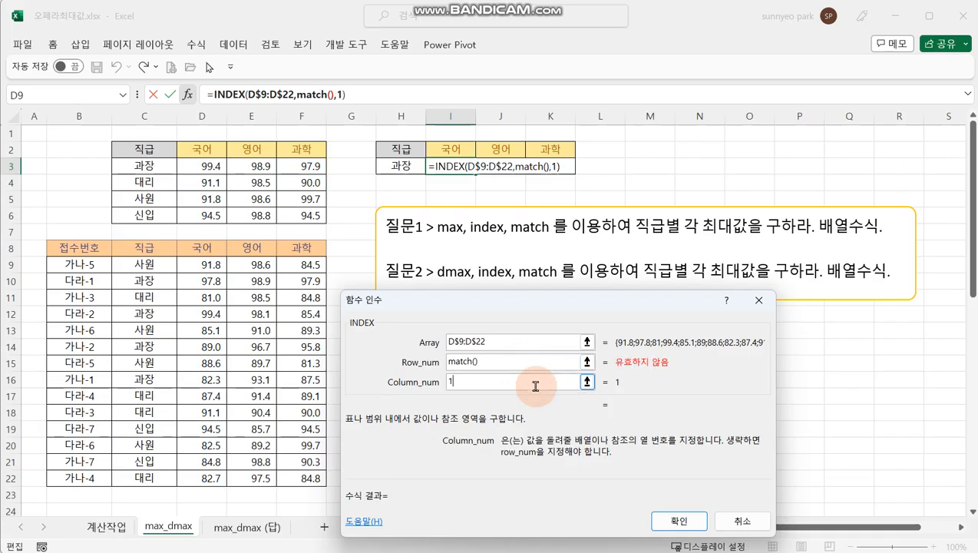
# Open the nested MATCH's arguments and begin its Lookup_value with a DMAX function using $B$8:$F$22 as the database
pyautogui.click(333, 95)
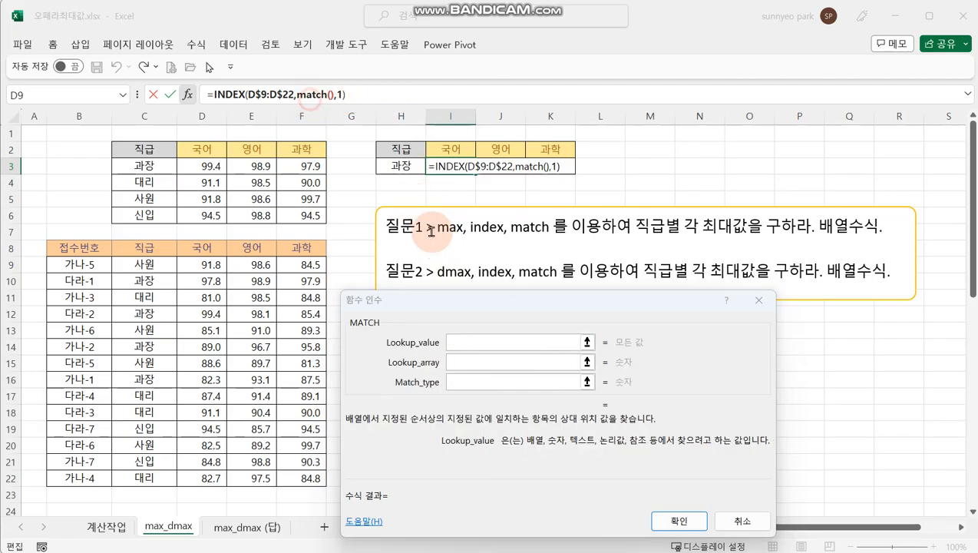
pyautogui.click(508, 345)
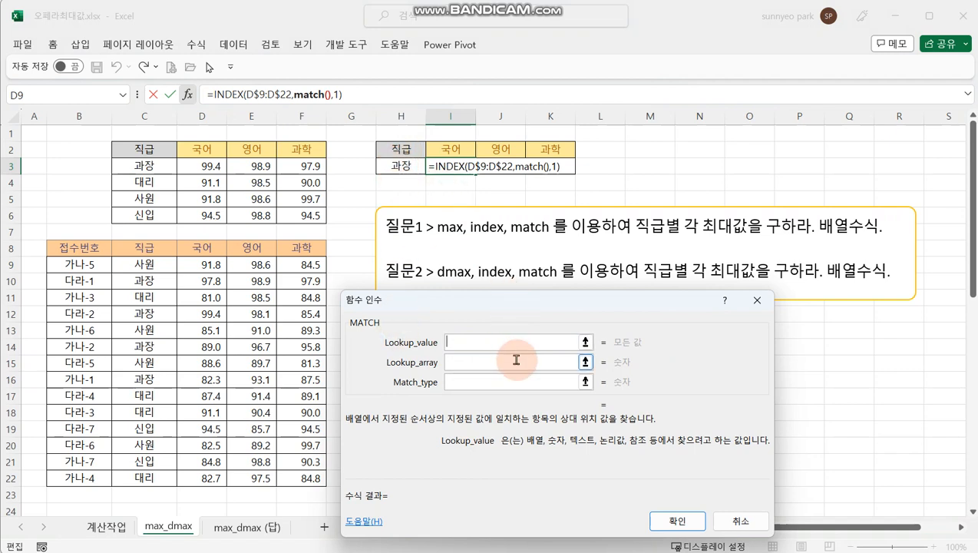
pyautogui.write('dmax(')
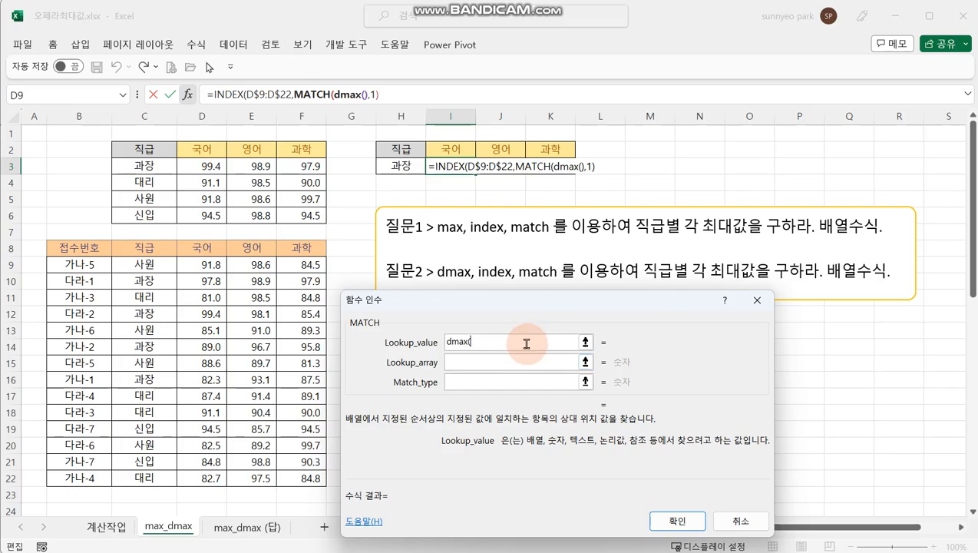
pyautogui.moveTo(82, 249); pyautogui.dragTo(307, 477)
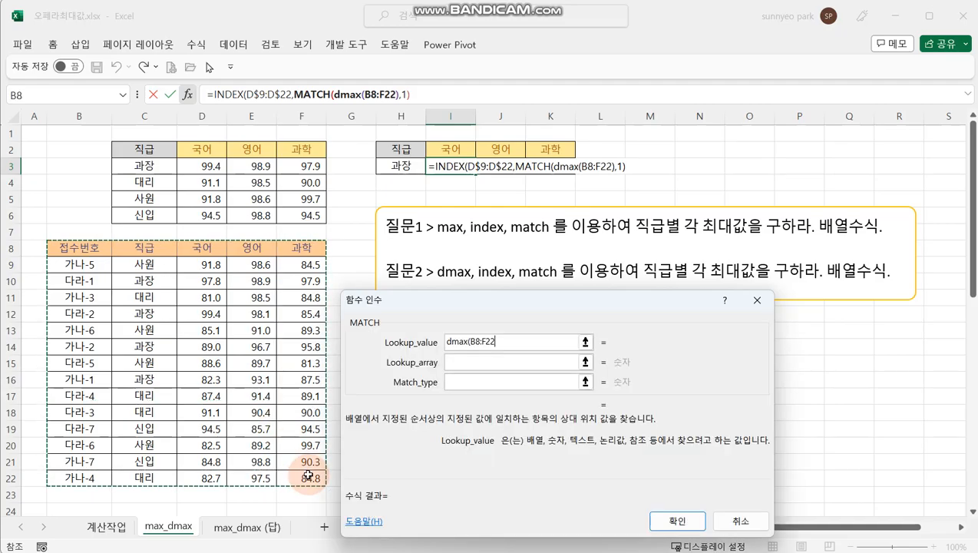
pyautogui.press('F4')
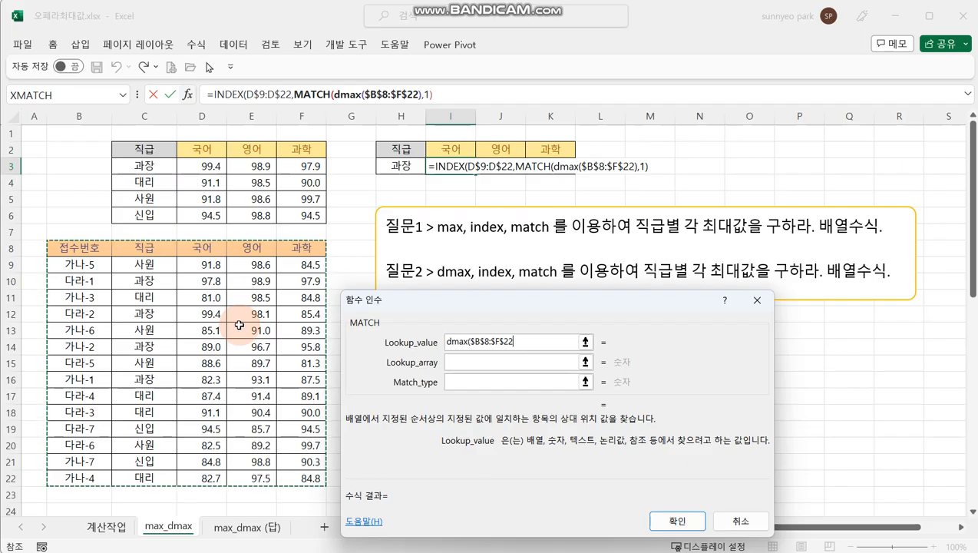
pyautogui.write(',')
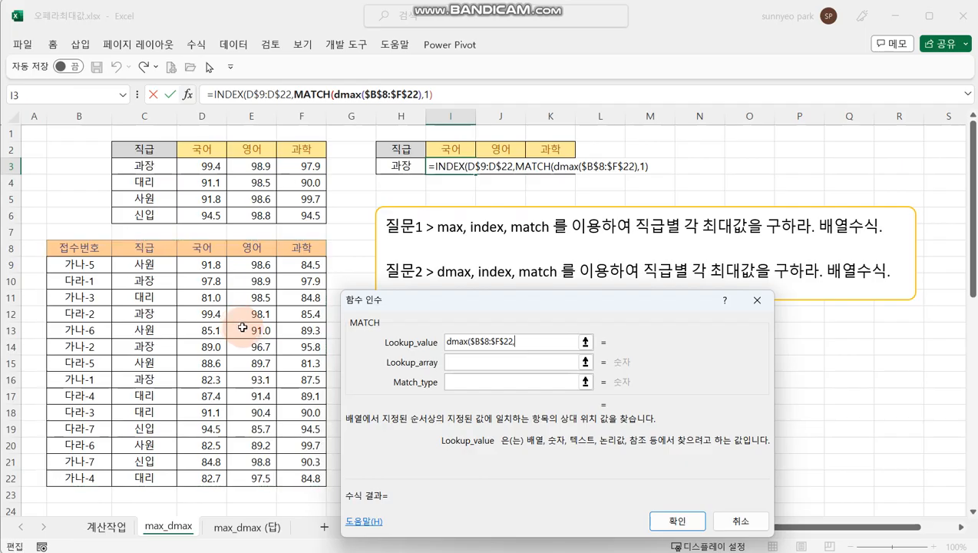
# Complete DMAX with the 국어 header D8 as the field and $H$2:$H$3 as the criteria, and close the function
pyautogui.click(214, 248)
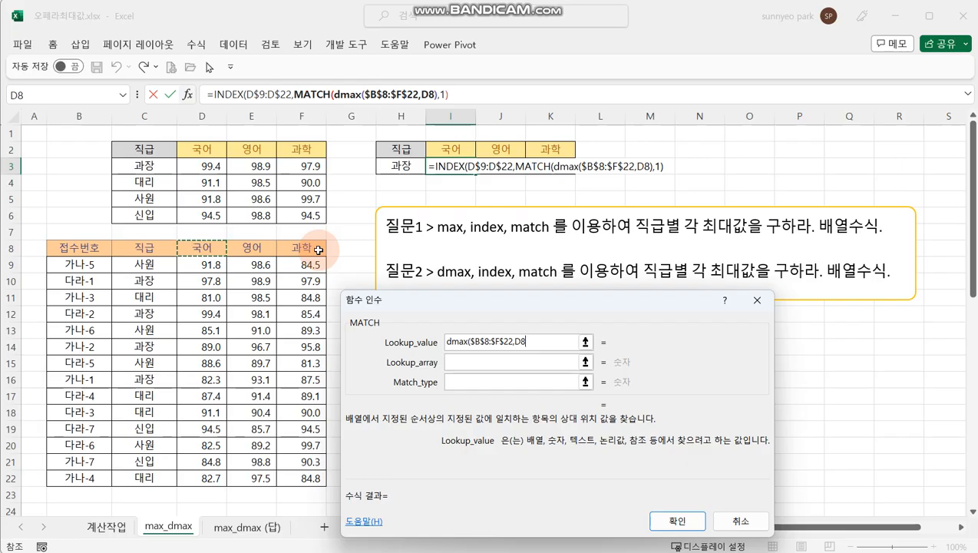
pyautogui.write(',')
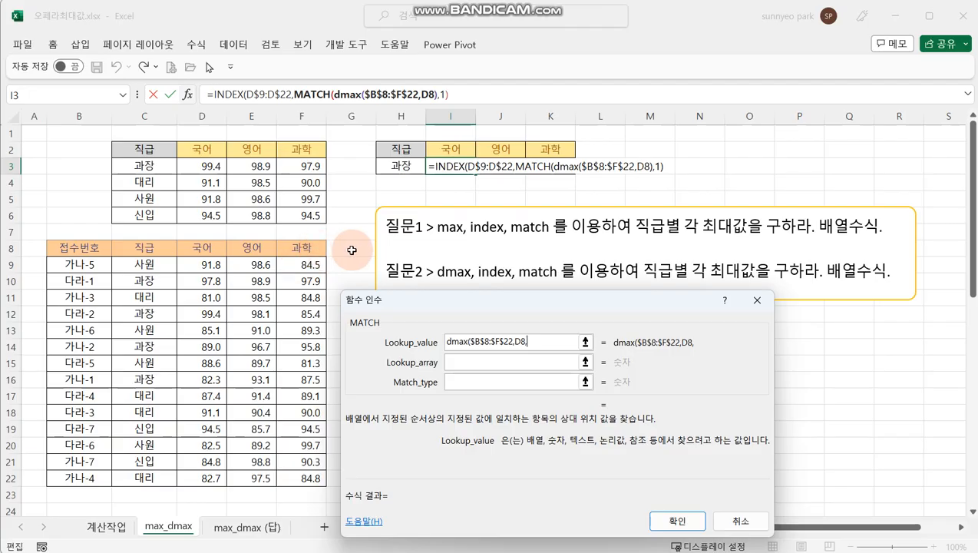
pyautogui.moveTo(403, 149); pyautogui.dragTo(403, 166)
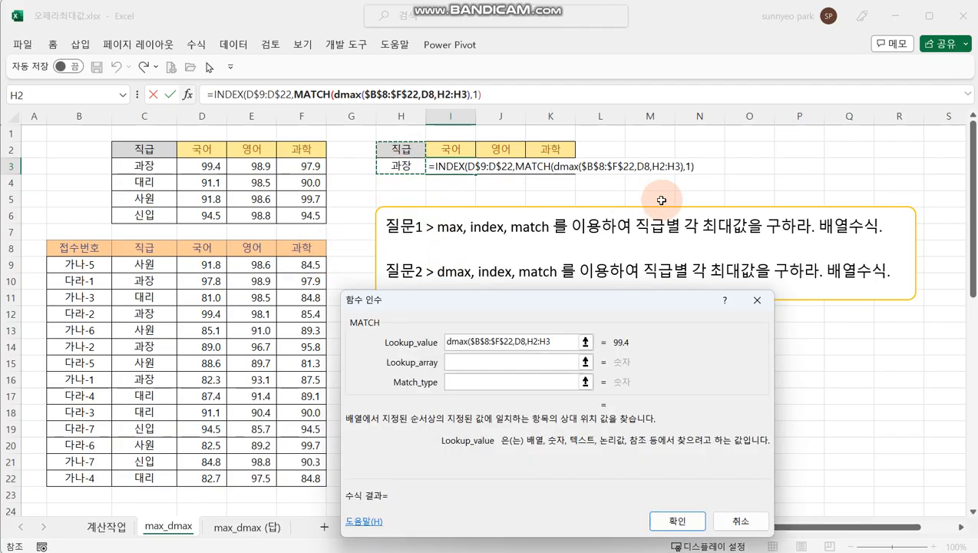
pyautogui.press('F4')
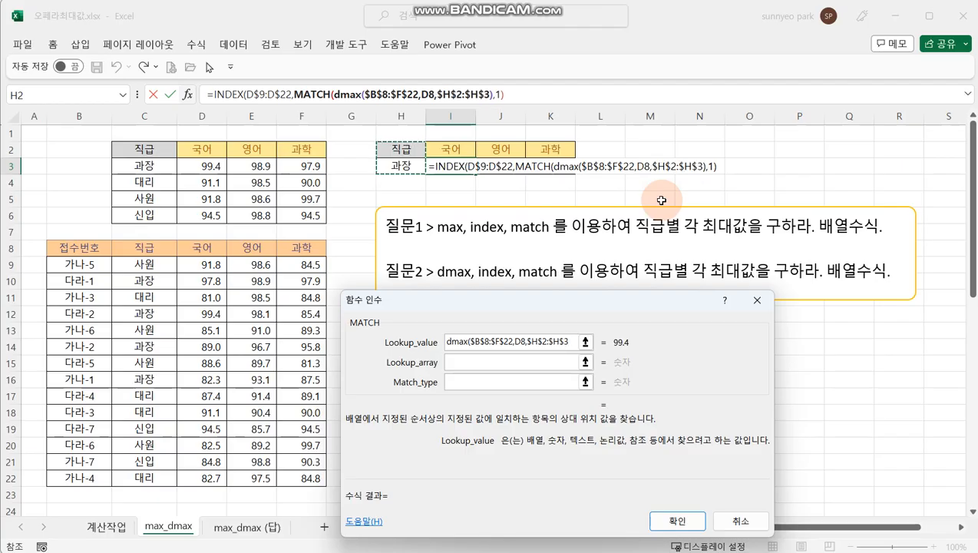
pyautogui.write(')')
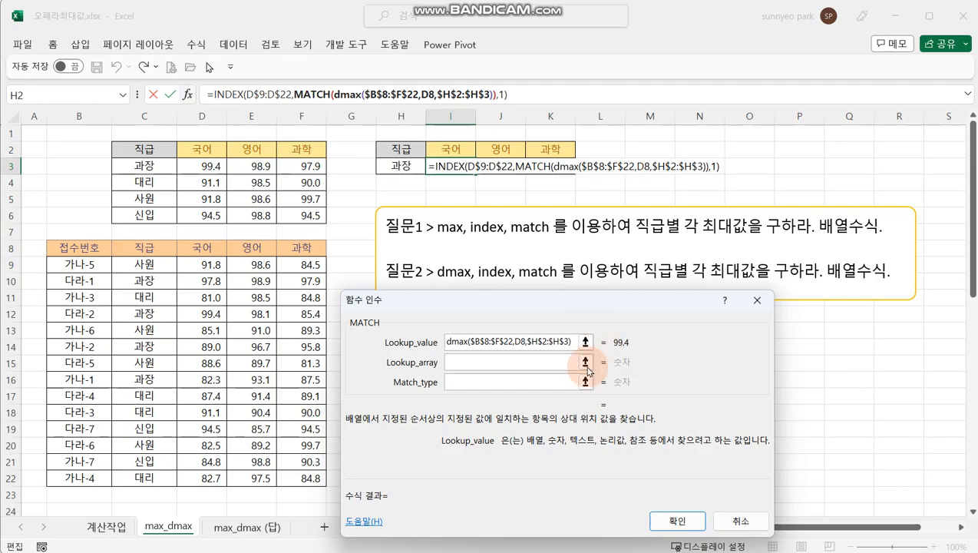
# Enter the rank condition ($C$9:$C$22=$H$3) as the start of MATCH's Lookup_array, with both references absolute
pyautogui.click(536, 361)
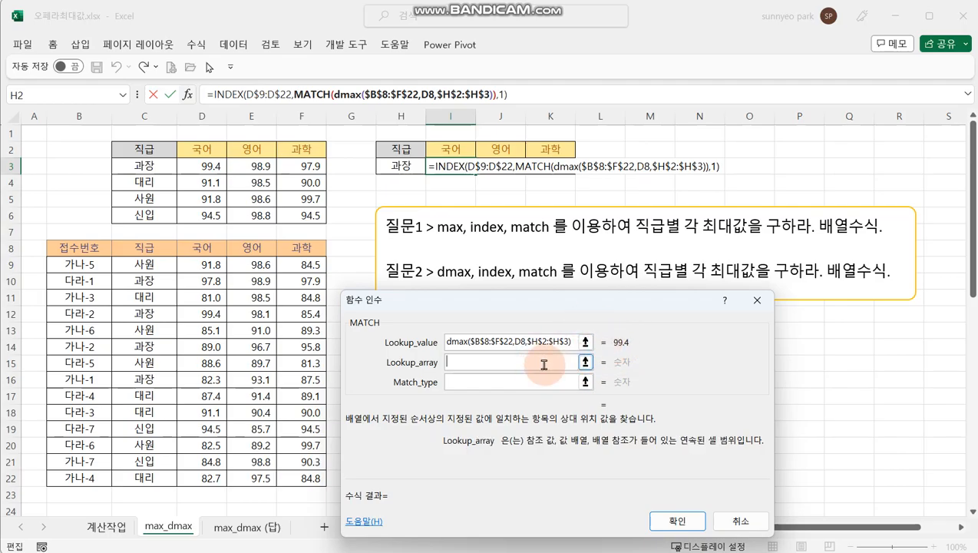
pyautogui.write('(')
pyautogui.moveTo(144, 265); pyautogui.dragTo(160, 477)
pyautogui.press('F4')
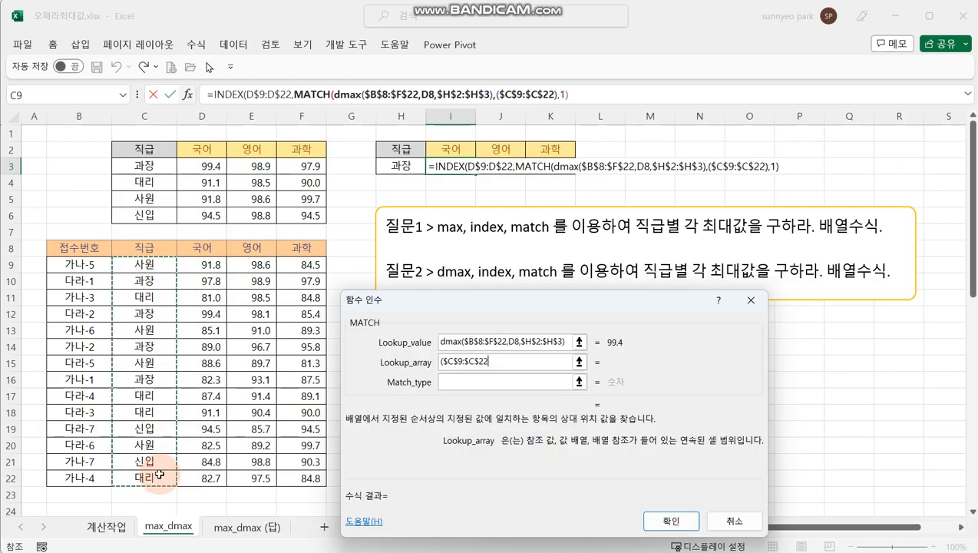
pyautogui.write('=')
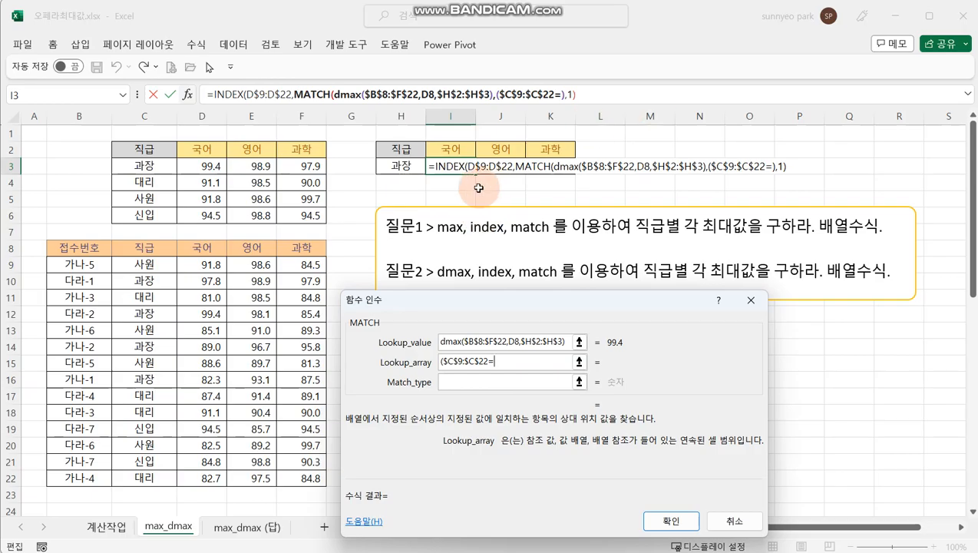
pyautogui.click(404, 166)
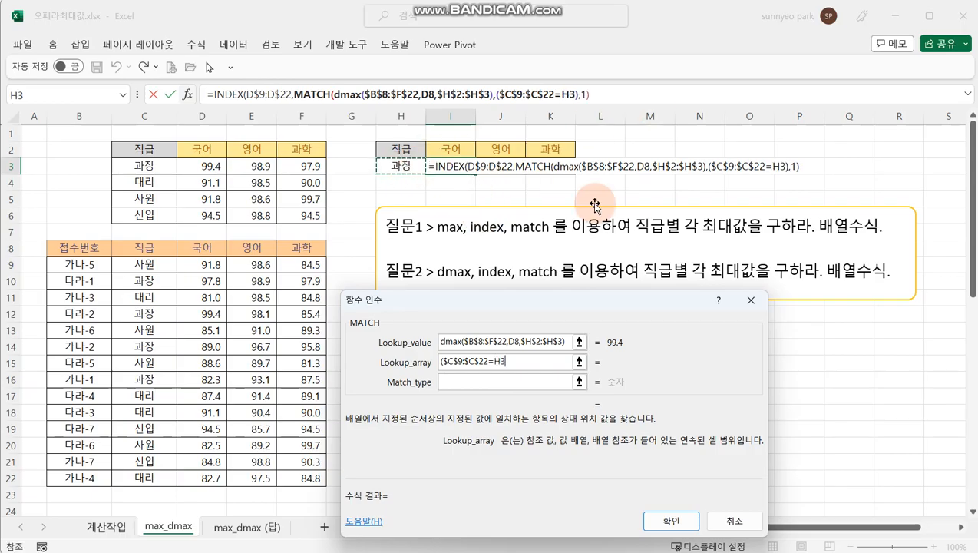
pyautogui.press('F4')
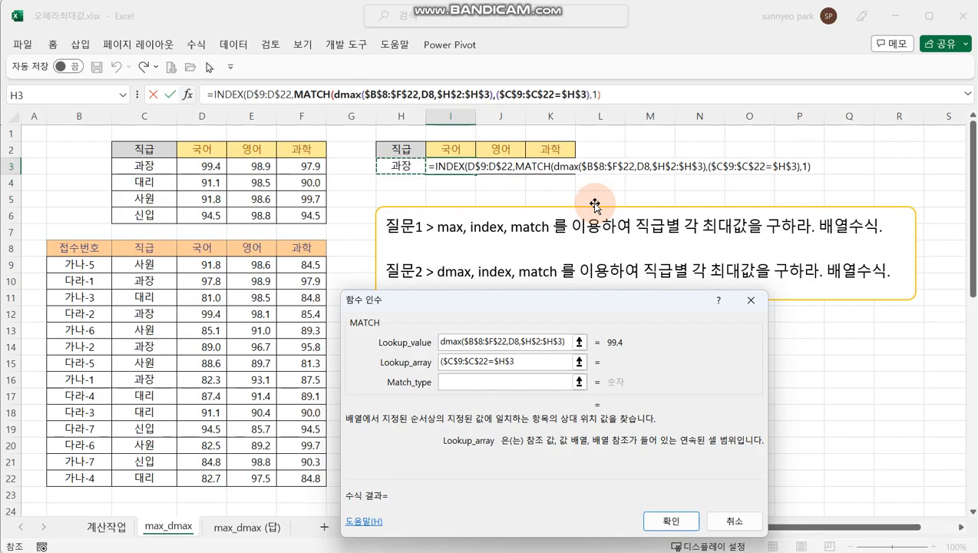
pyautogui.write(')')
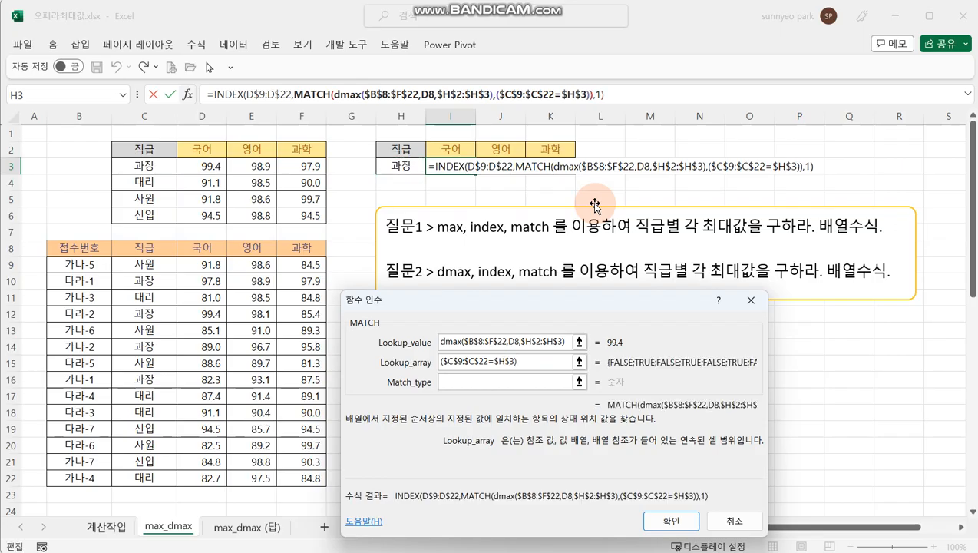
# Multiply the Lookup_array condition by the 국어 scores D$9:D$22, locking only the rows
pyautogui.write('*')
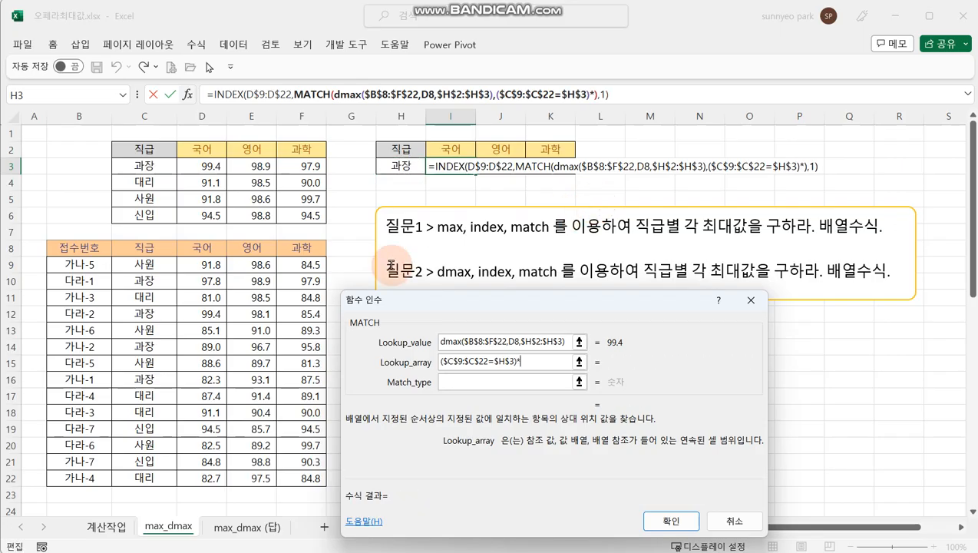
pyautogui.moveTo(202, 264); pyautogui.dragTo(209, 473)
pyautogui.press('F4')
pyautogui.press('F4')
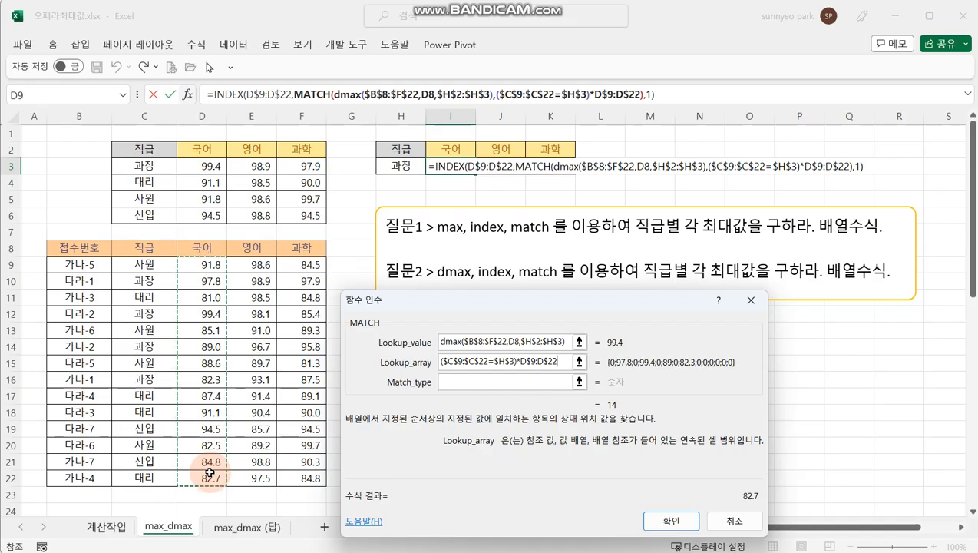
# Set Match_type to 0, enter the formula in I3 as an array formula and fill it across to K3
pyautogui.click(532, 382)
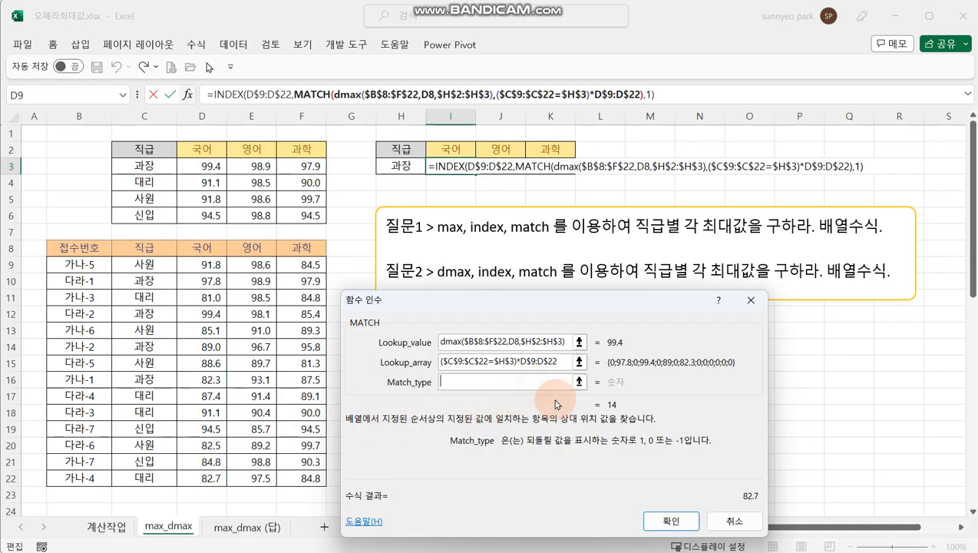
pyautogui.write('0')
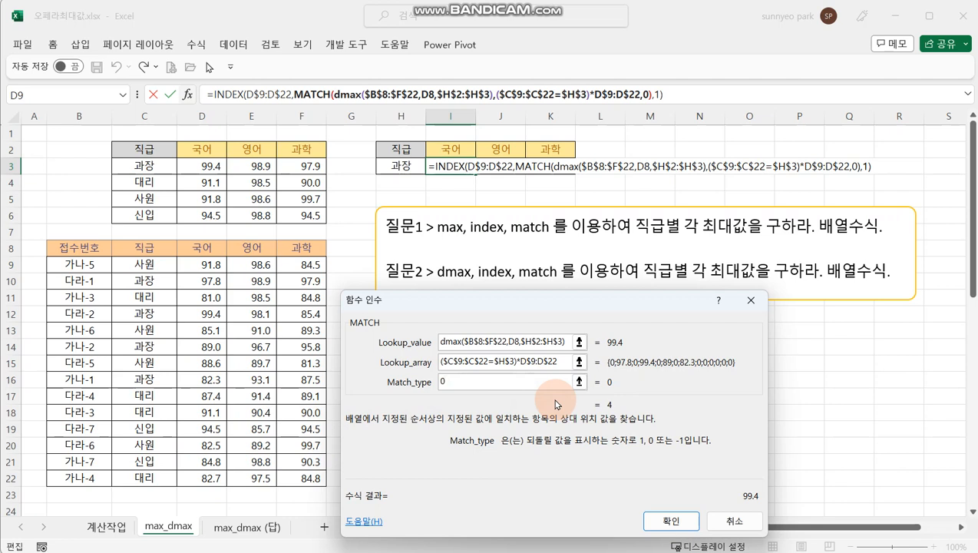
pyautogui.hotkey('ctrl', 'shift', 'Return')
pyautogui.moveTo(479, 174); pyautogui.dragTo(569, 170)
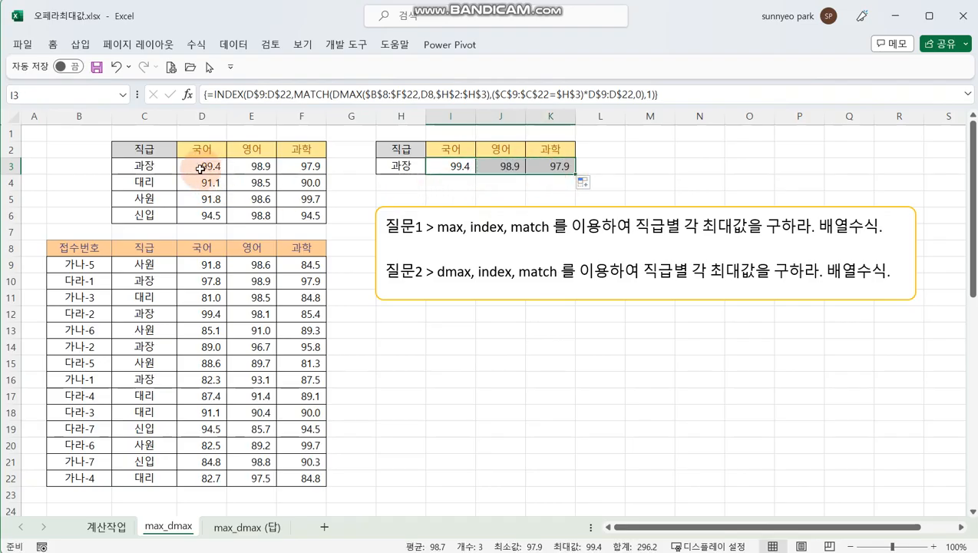
# Check the DMAX results against the MAX results in D3:F6, switching the rank in H3 to 대리 and finally to 사원
pyautogui.moveTo(201, 168); pyautogui.dragTo(301, 166)
pyautogui.click(432, 199)
pyautogui.click(397, 165)
pyautogui.click(431, 170)
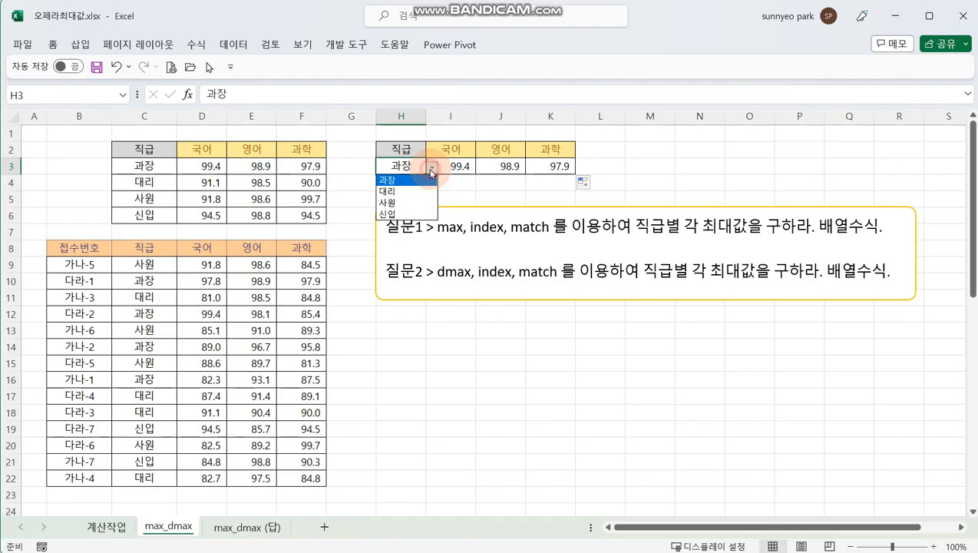
pyautogui.click(393, 191)
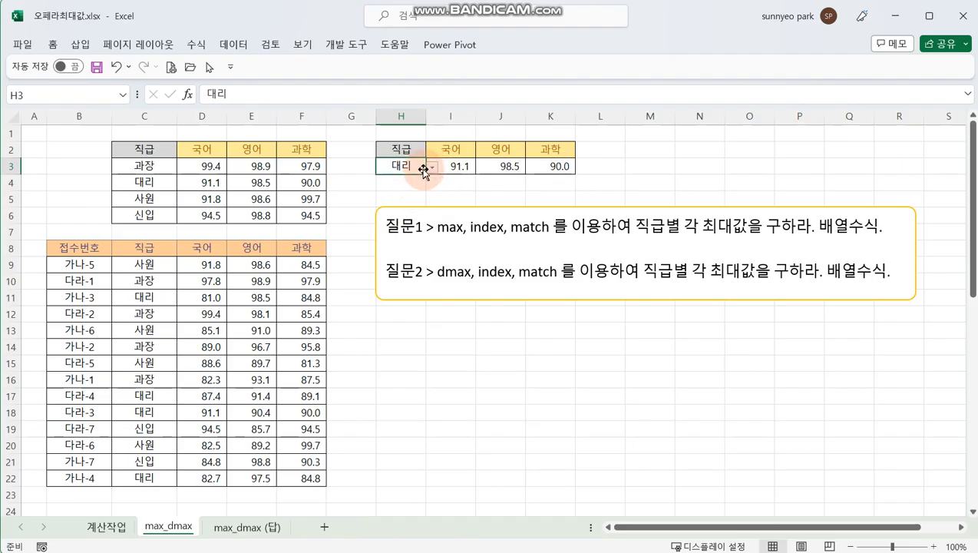
pyautogui.click(432, 168)
pyautogui.click(422, 204)
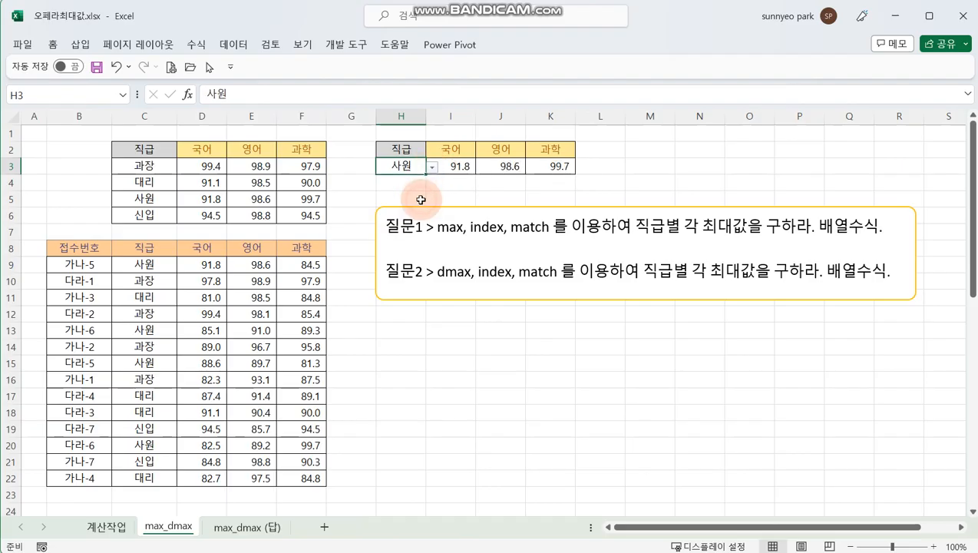
pyautogui.moveTo(210, 198); pyautogui.dragTo(265, 199)
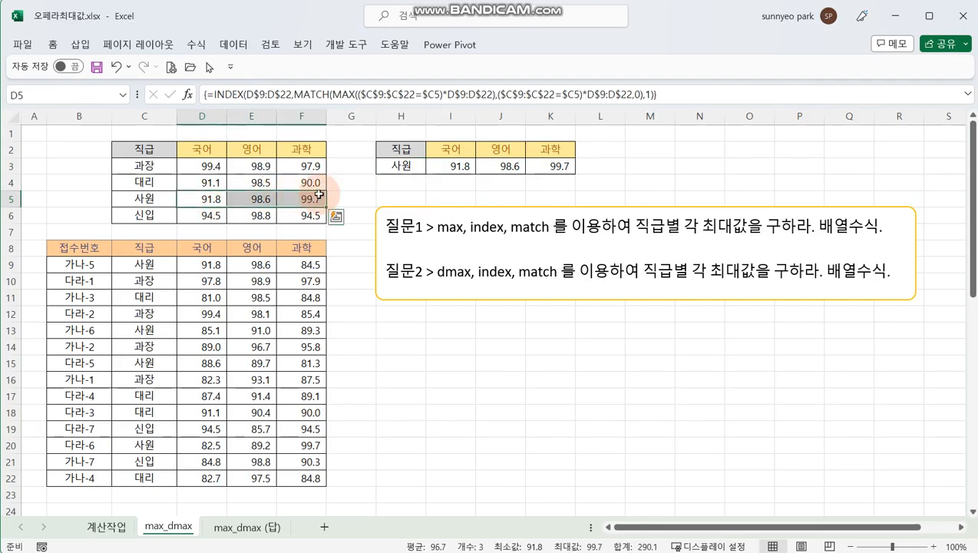
pyautogui.click(464, 183)
# Review the cell references in K3's 과학 formula and close it as an array formula
pyautogui.click(557, 168)
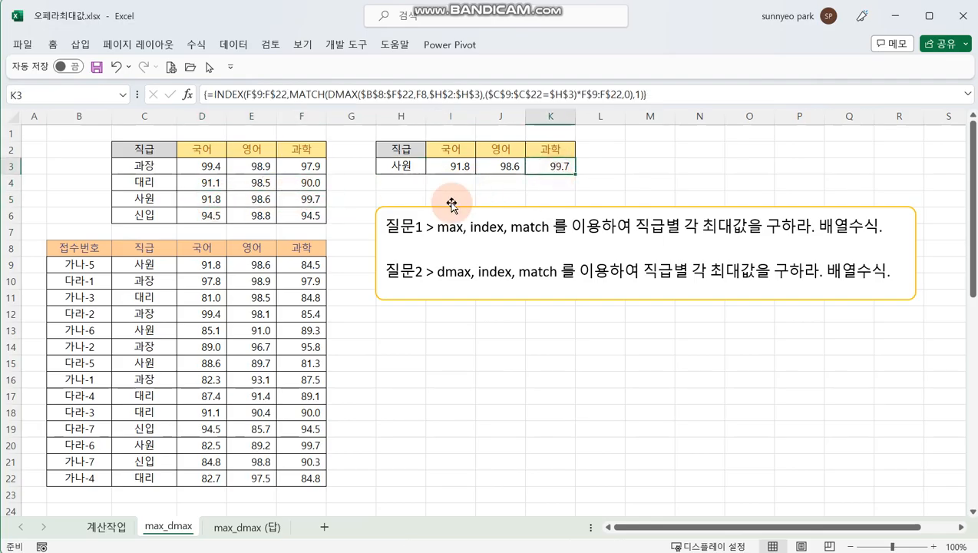
pyautogui.press('F2')
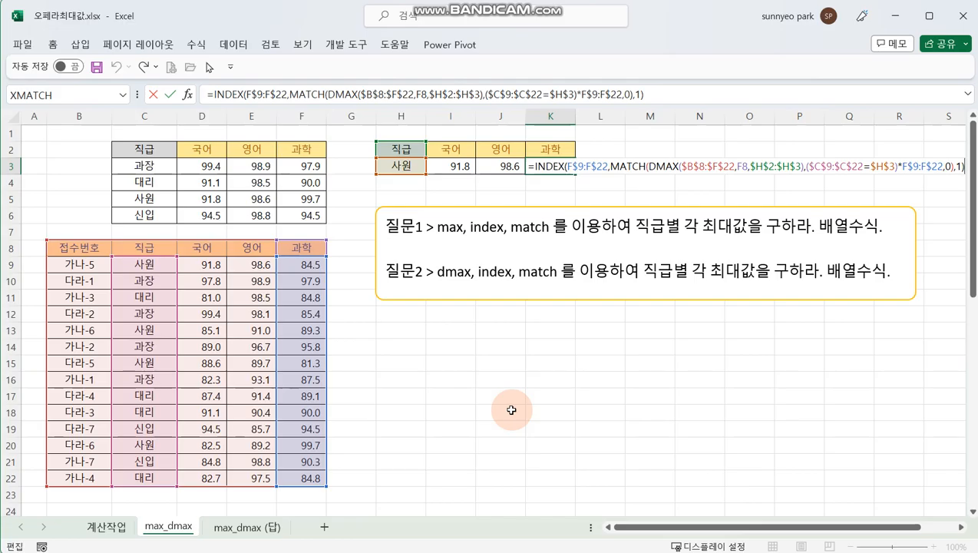
pyautogui.hotkey('ctrl', 'shift', 'Return')
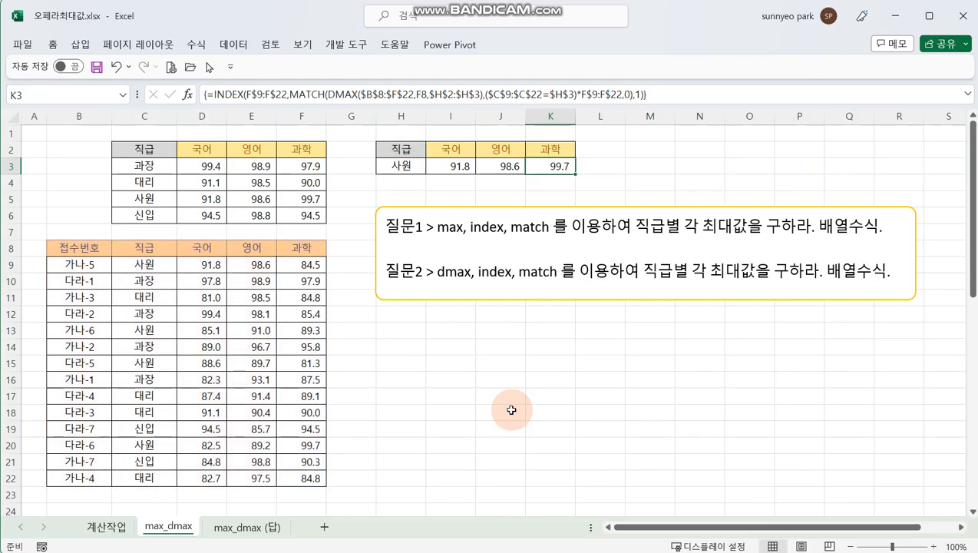
# Show the model answers for both questions on the max_dmax (답) sheet, zoomed to 110%
pyautogui.click(247, 528)
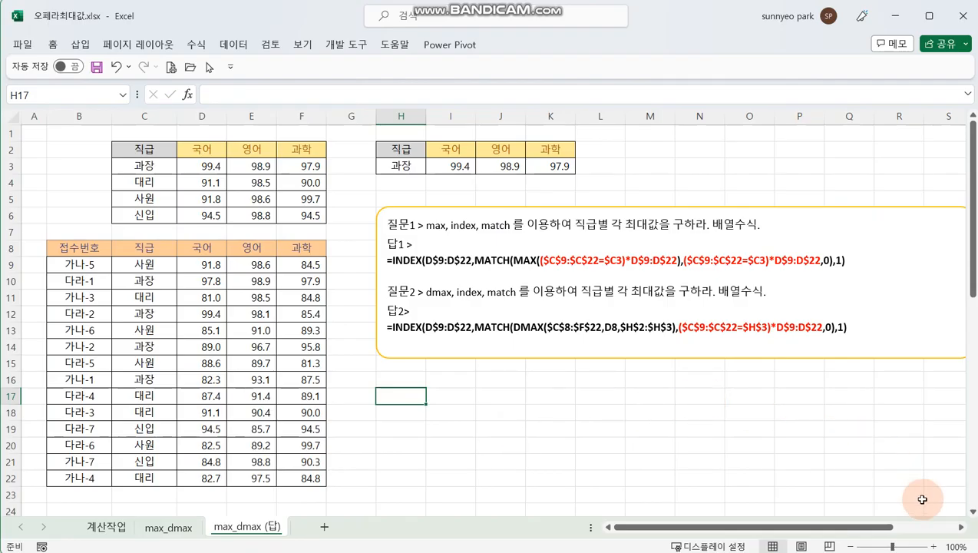
pyautogui.click(933, 547)
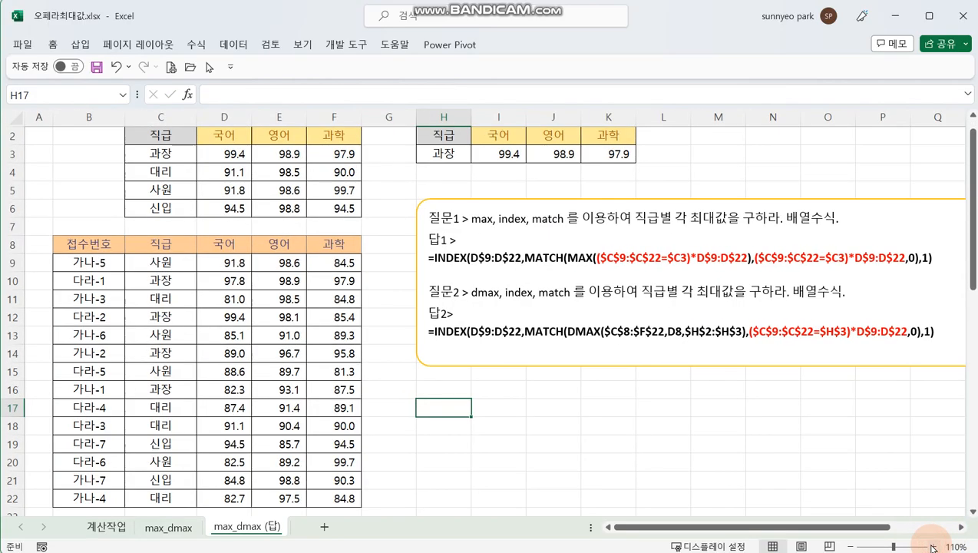
pyautogui.scroll(1, 912, 503)
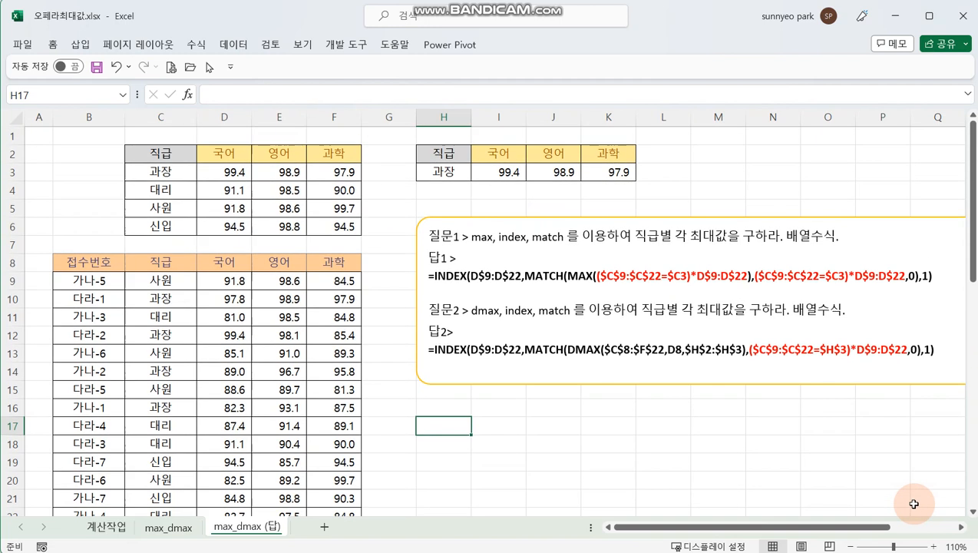